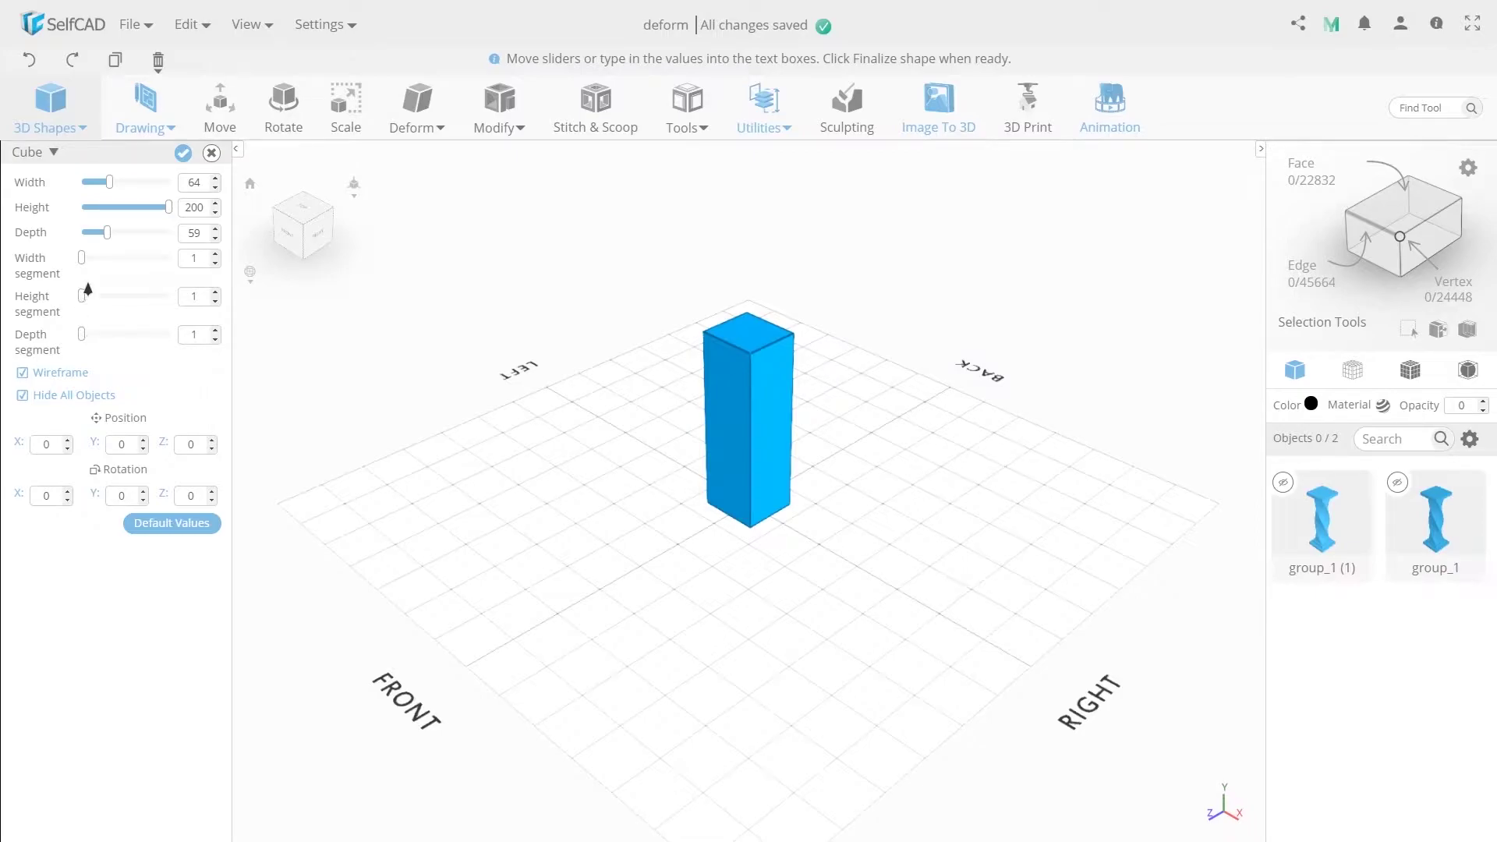
- Set the cube's height segments to 20 and finalize the shape
left_click_drag(85, 299, 185, 322)
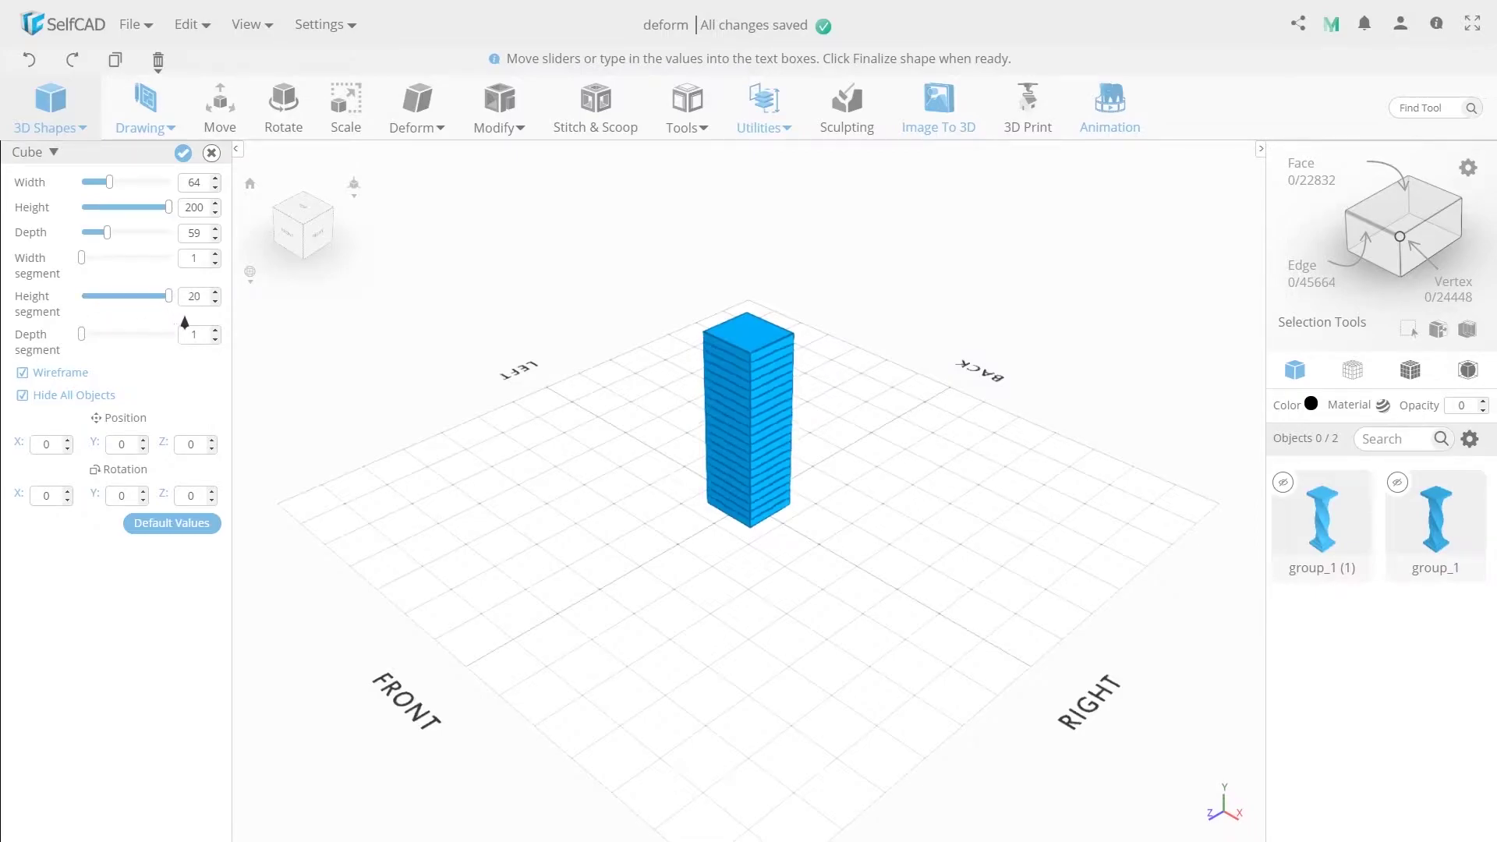
left_click(182, 155)
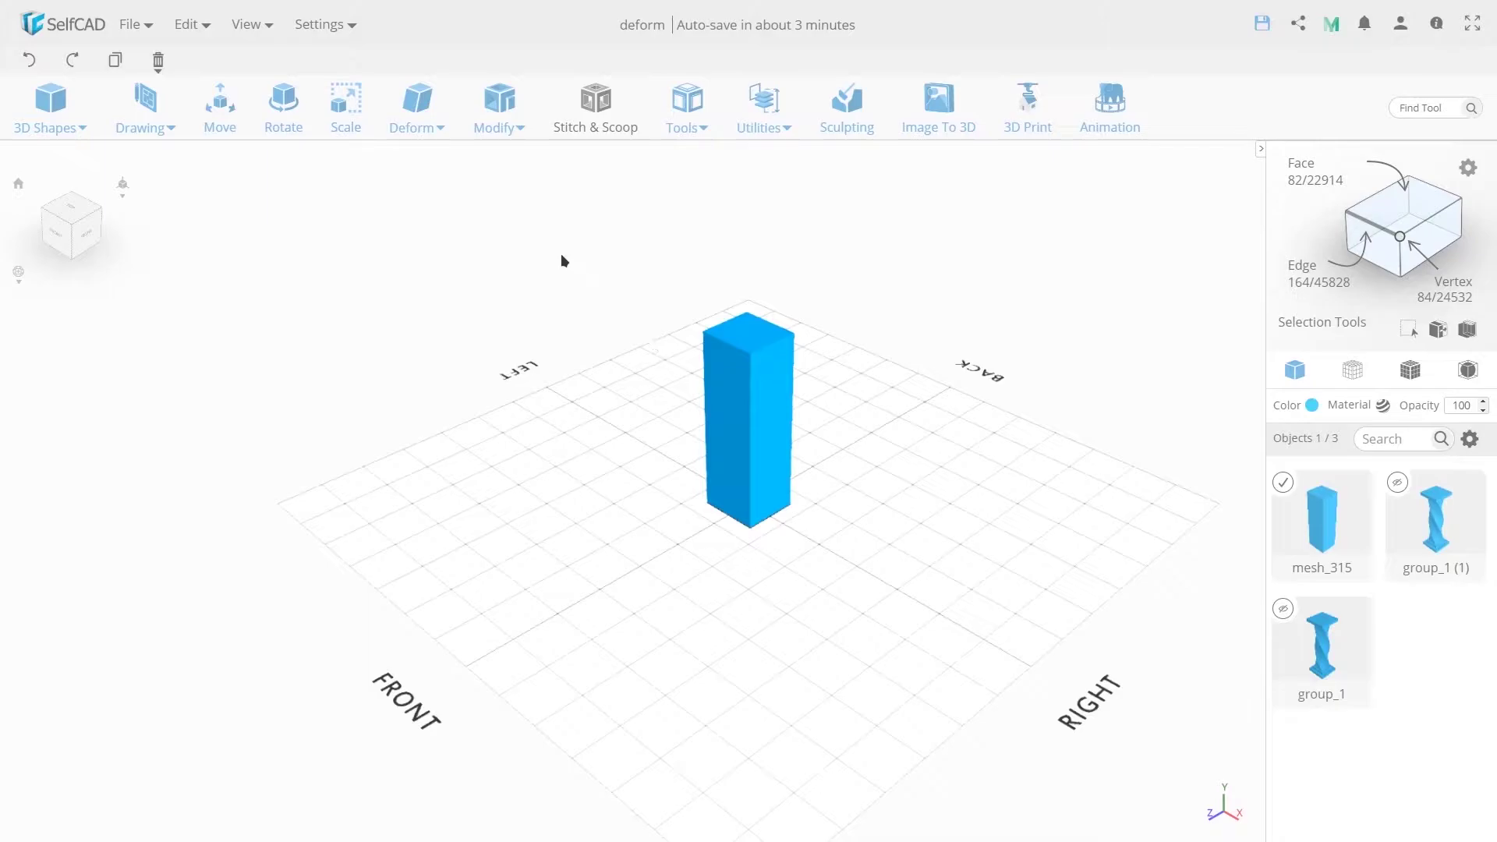
- Bend the tall segmented box sideways into an arc with the Bend gizmo at its base
left_click(409, 127)
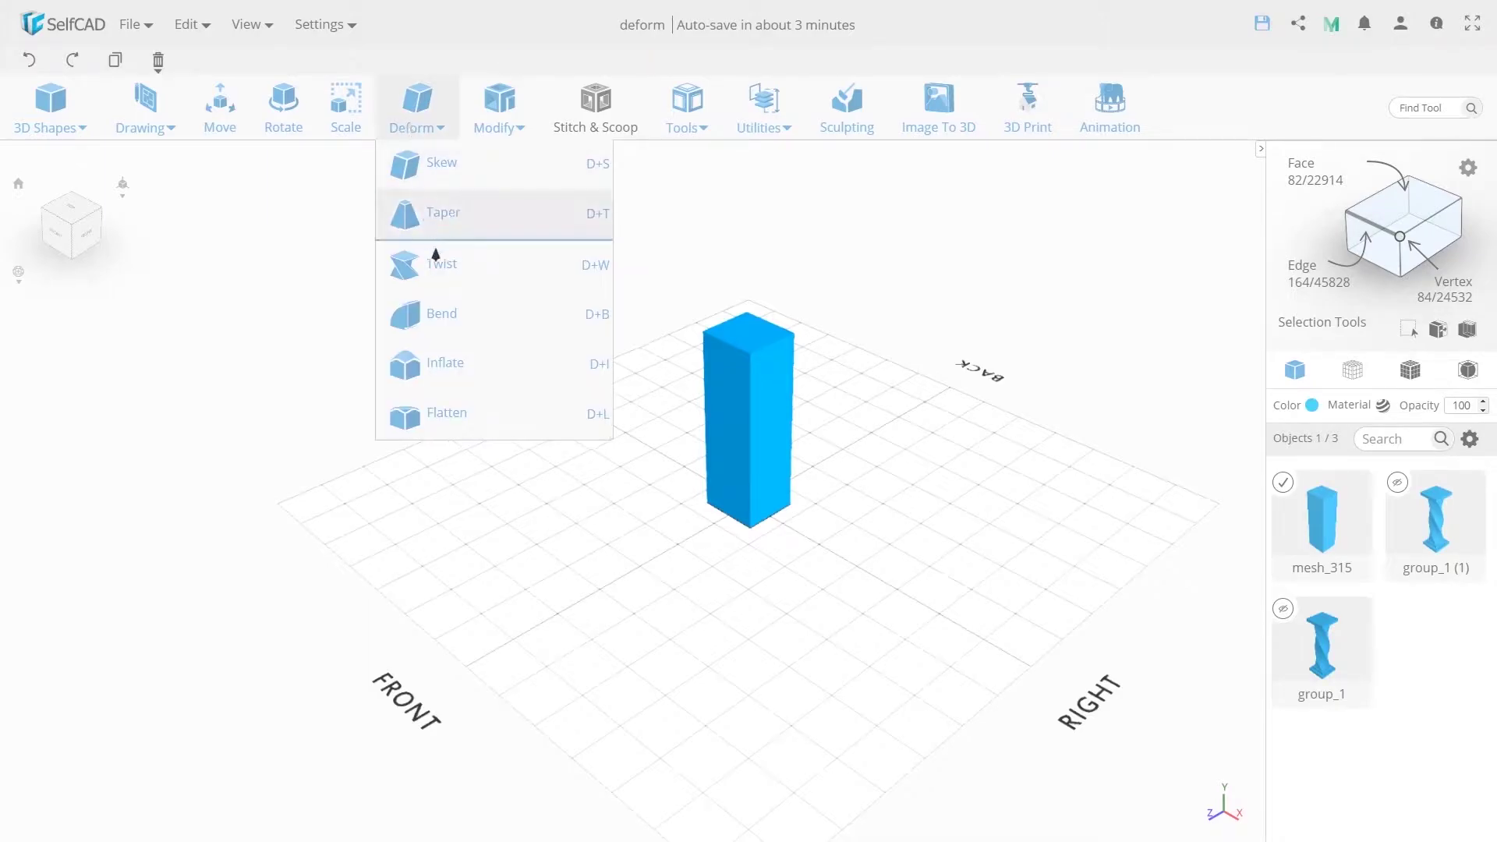
left_click(444, 321)
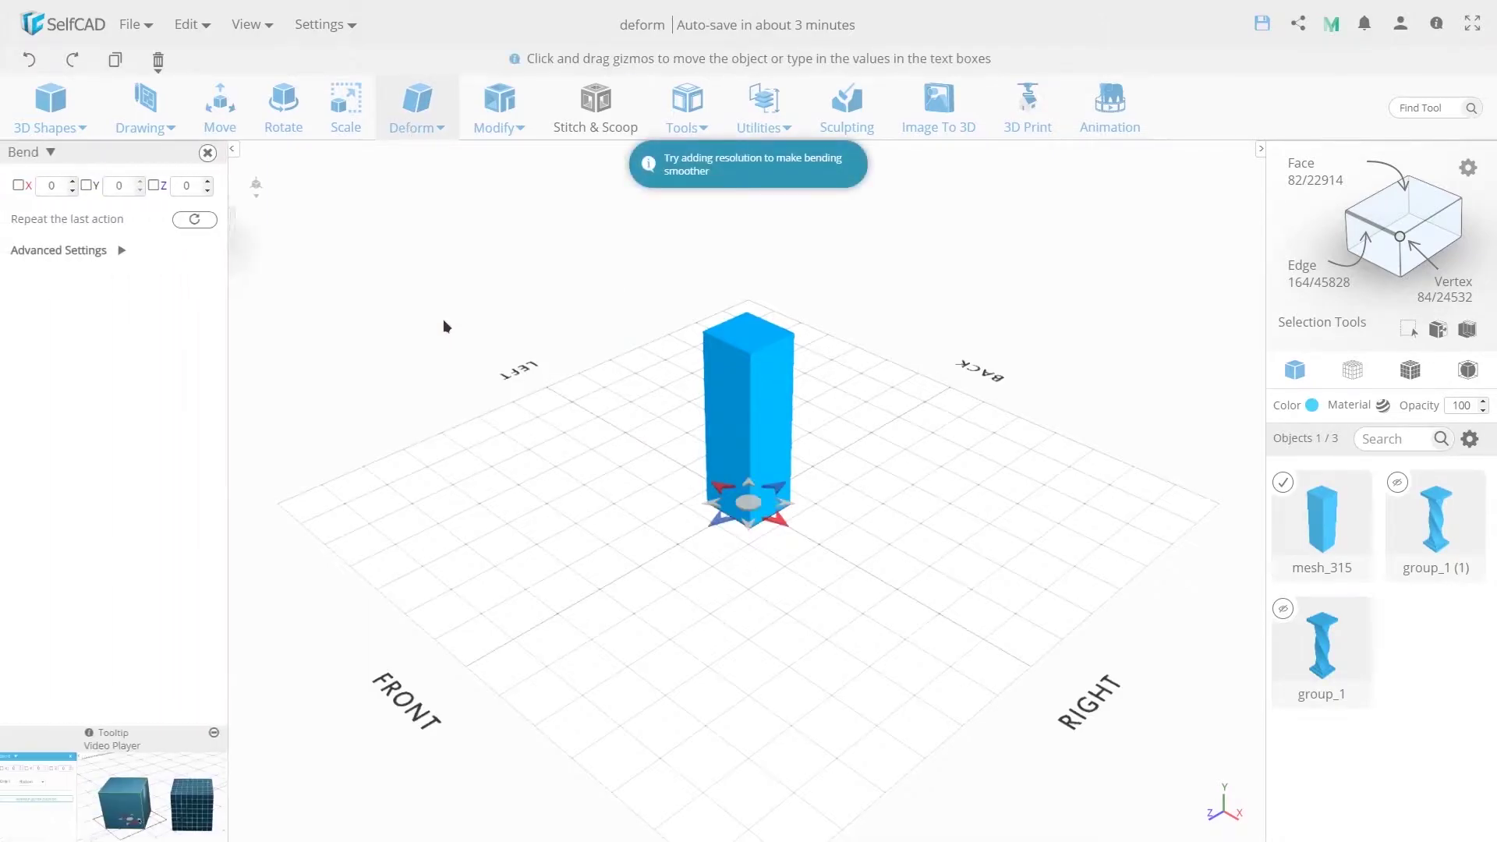
left_click_drag(1089, 462, 756, 456)
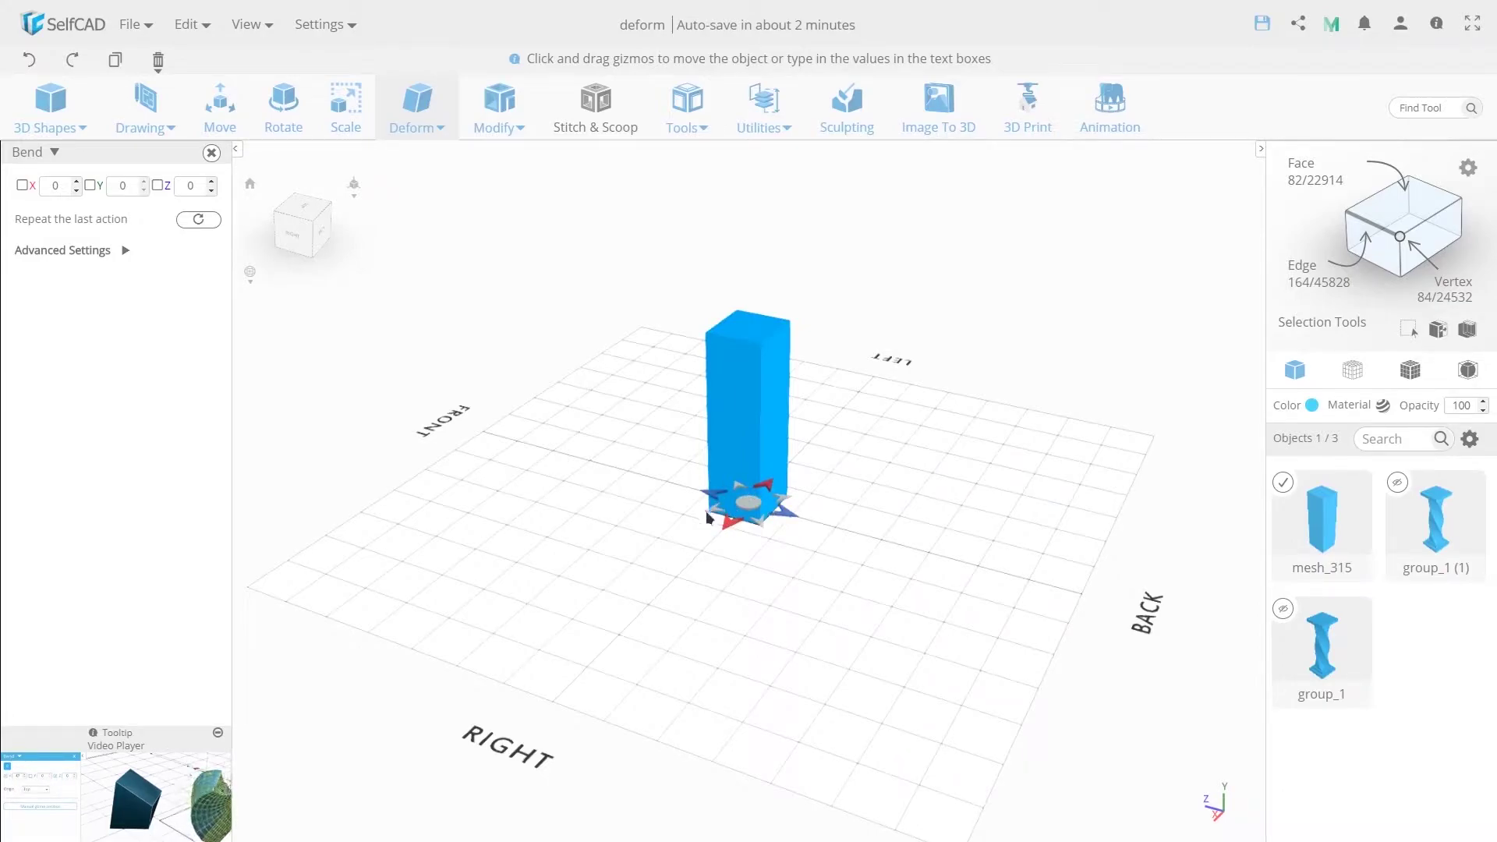
left_click_drag(769, 519, 761, 582)
left_click_drag(1016, 580, 442, 426)
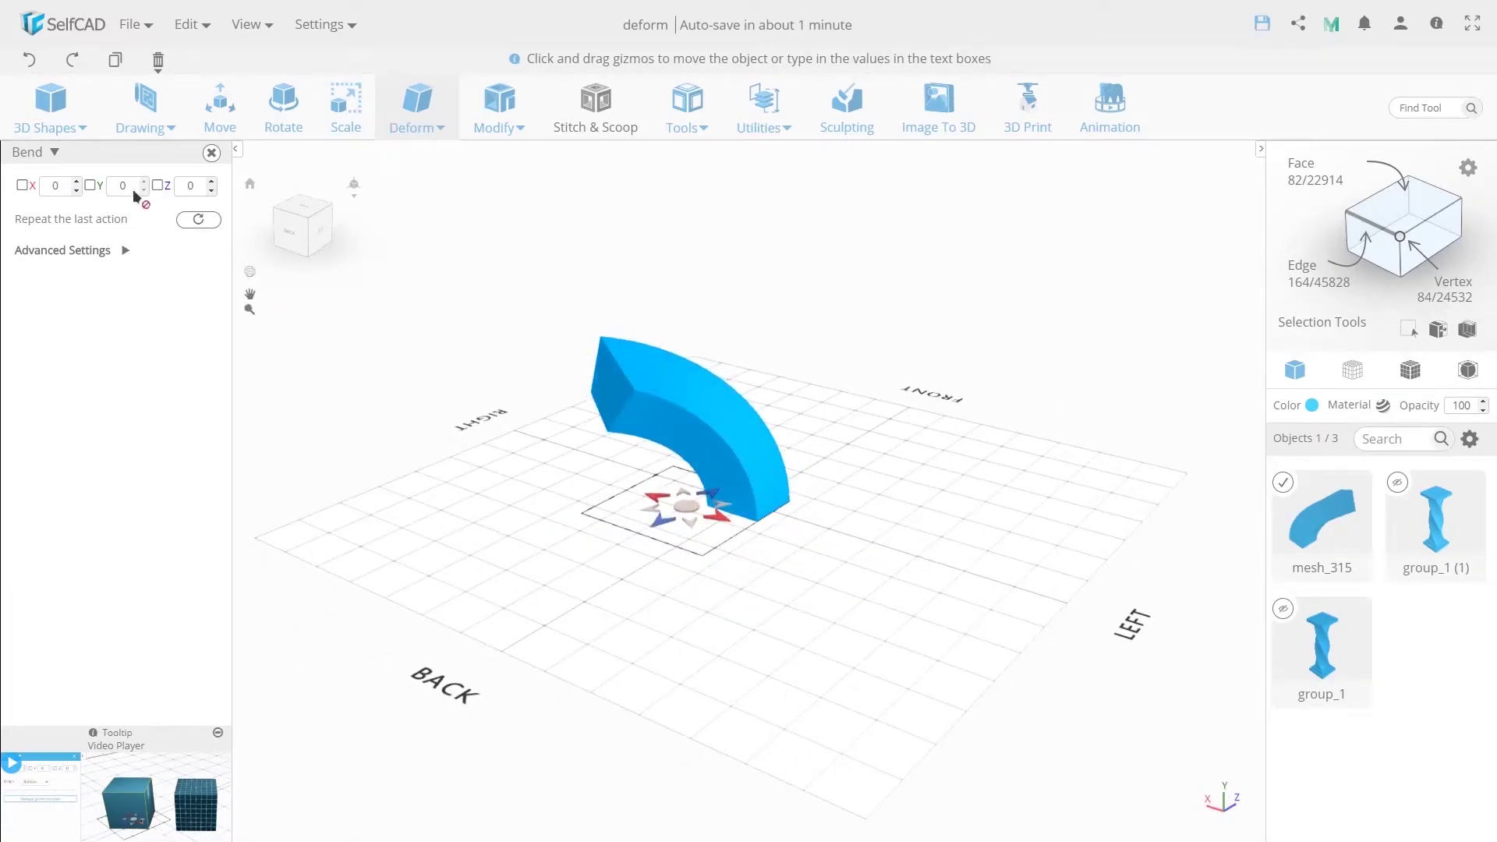
- Adjust the arc's X bend value to 1 and back to 0, and repeat the last bend action
left_click(55, 187)
left_click(76, 183)
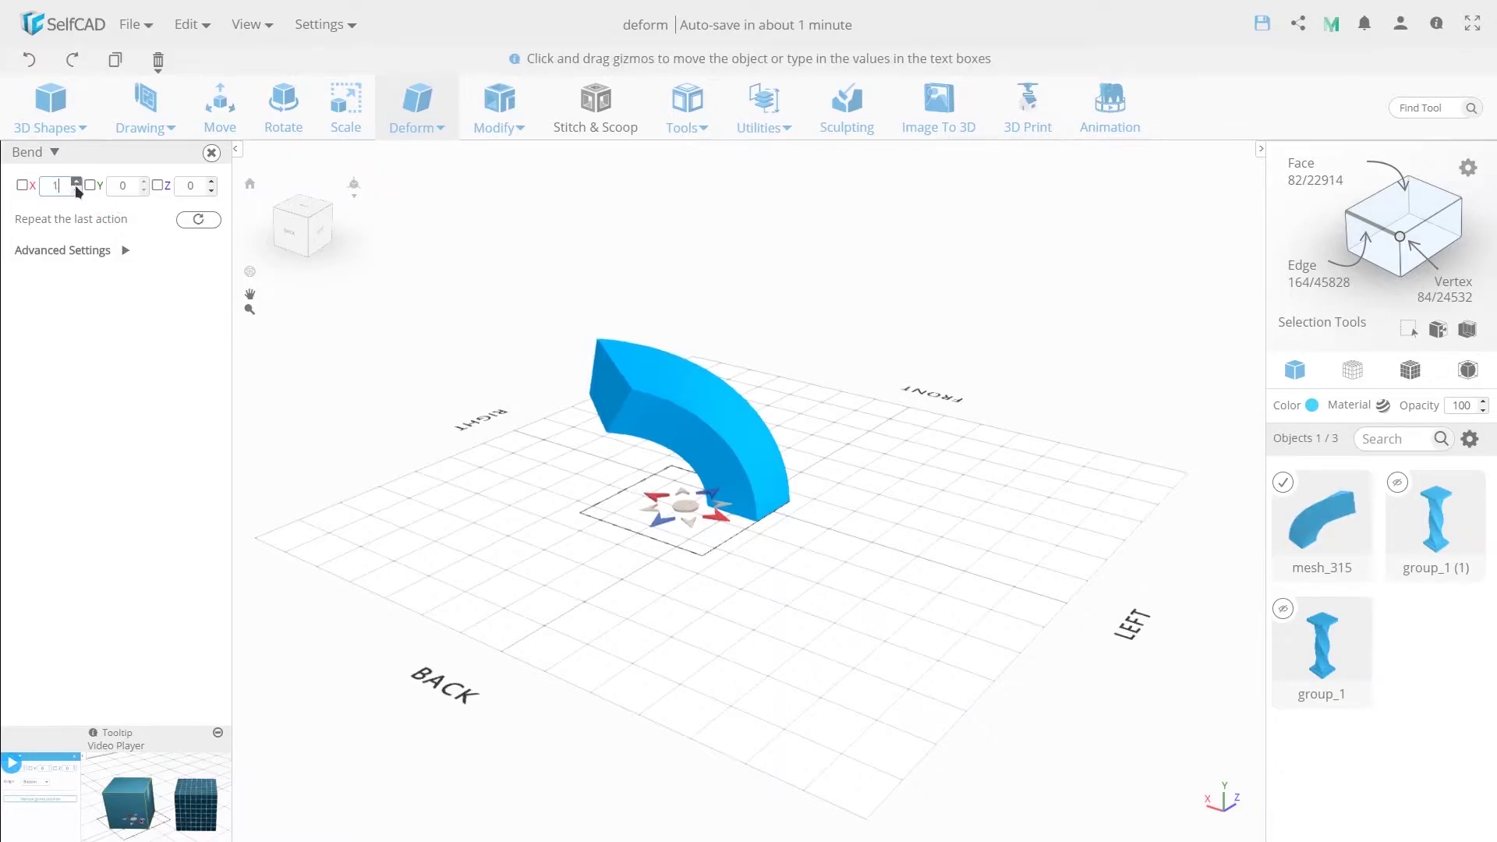
left_click(76, 190)
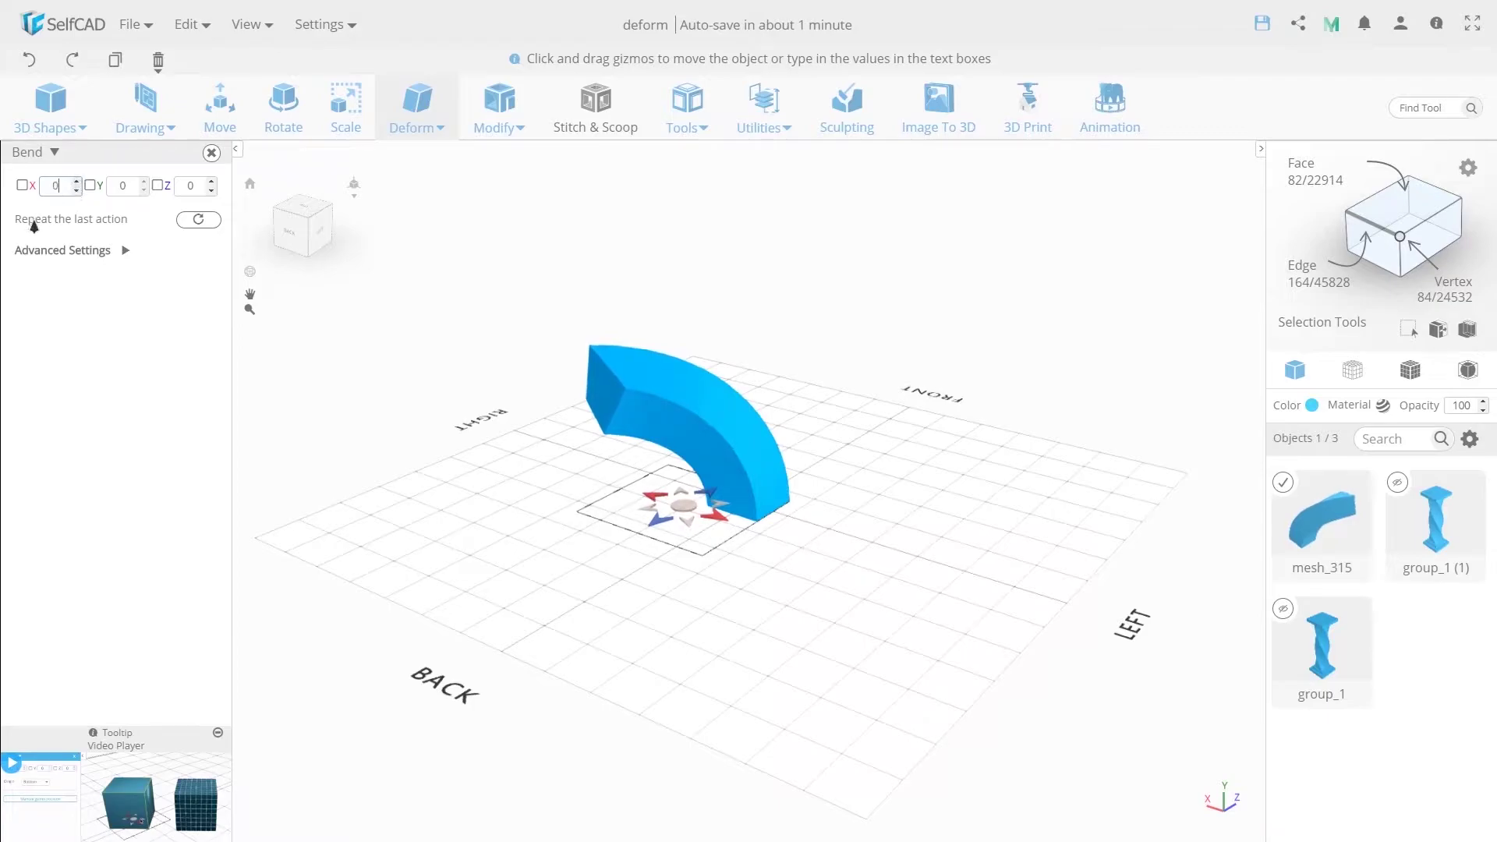
left_click(198, 225)
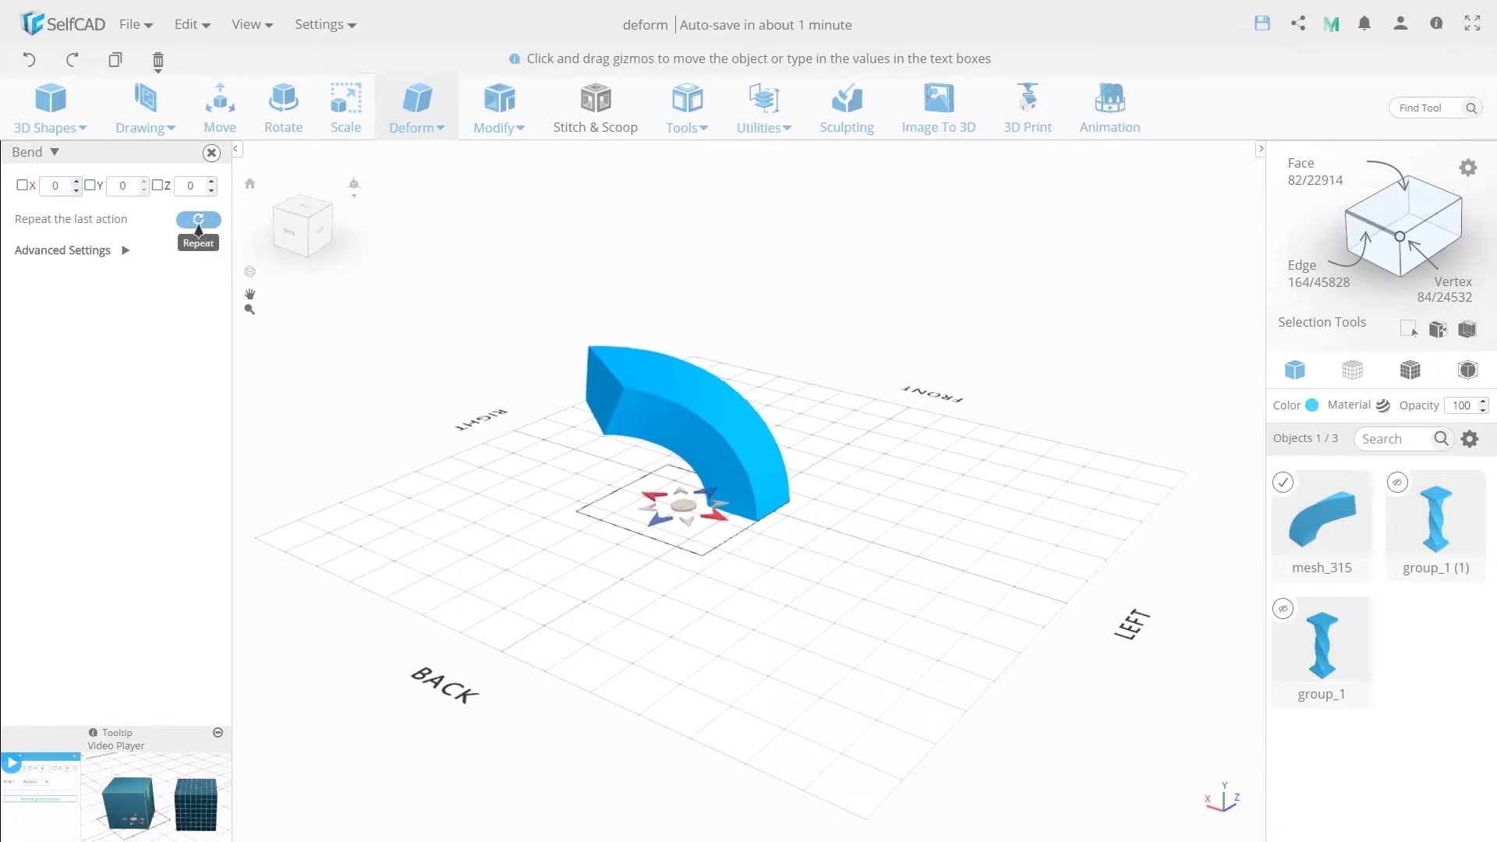
- Set the bend origin to Middle in the advanced settings
left_click(86, 251)
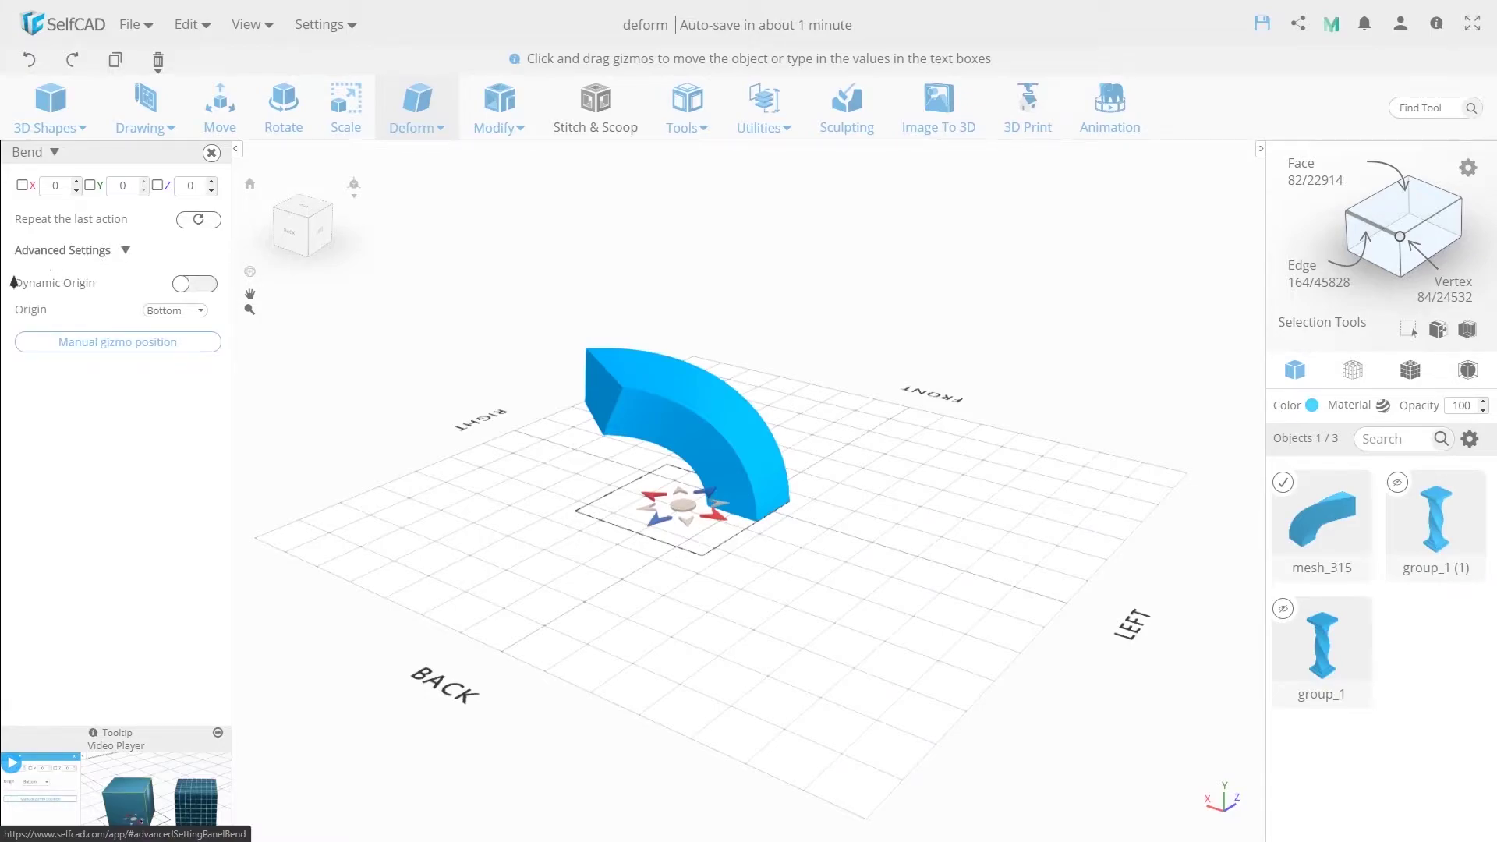
left_click(170, 312)
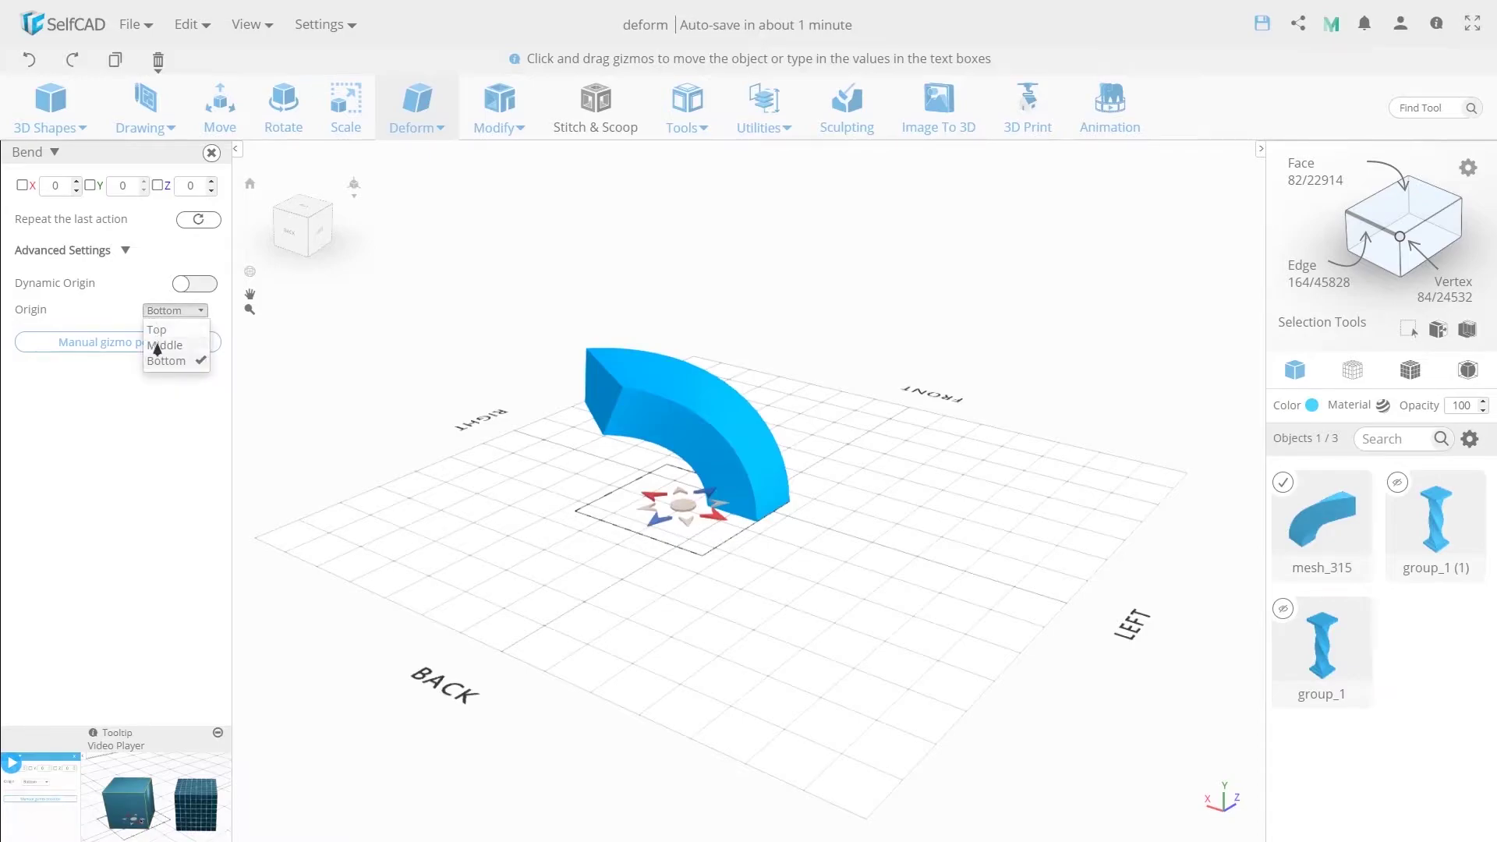
left_click(164, 346)
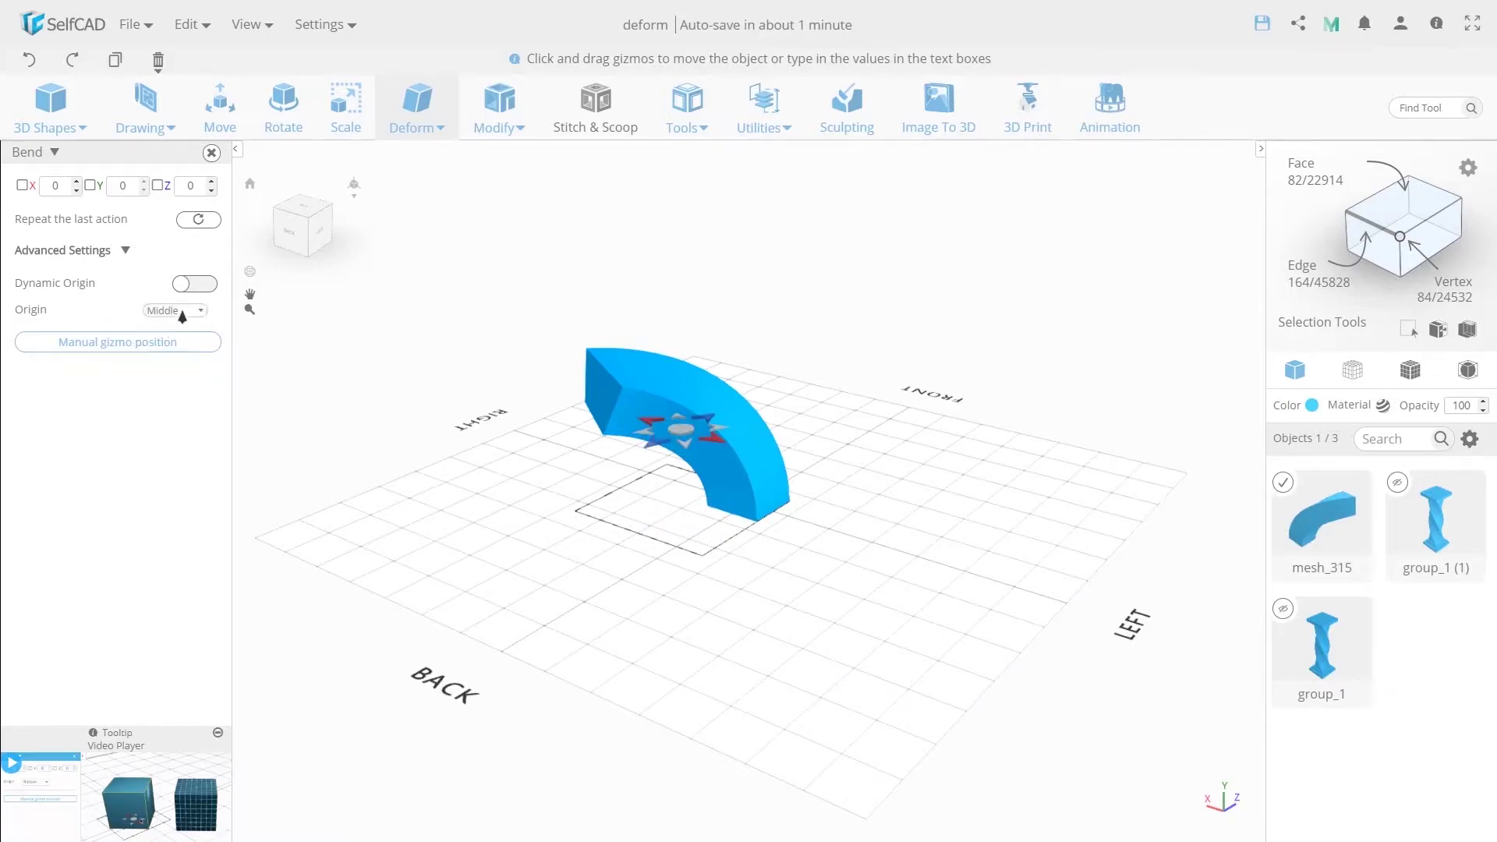
- Place the bend gizmo manually on the grid just beside the arc's base and turn on Dynamic Origin
left_click(104, 344)
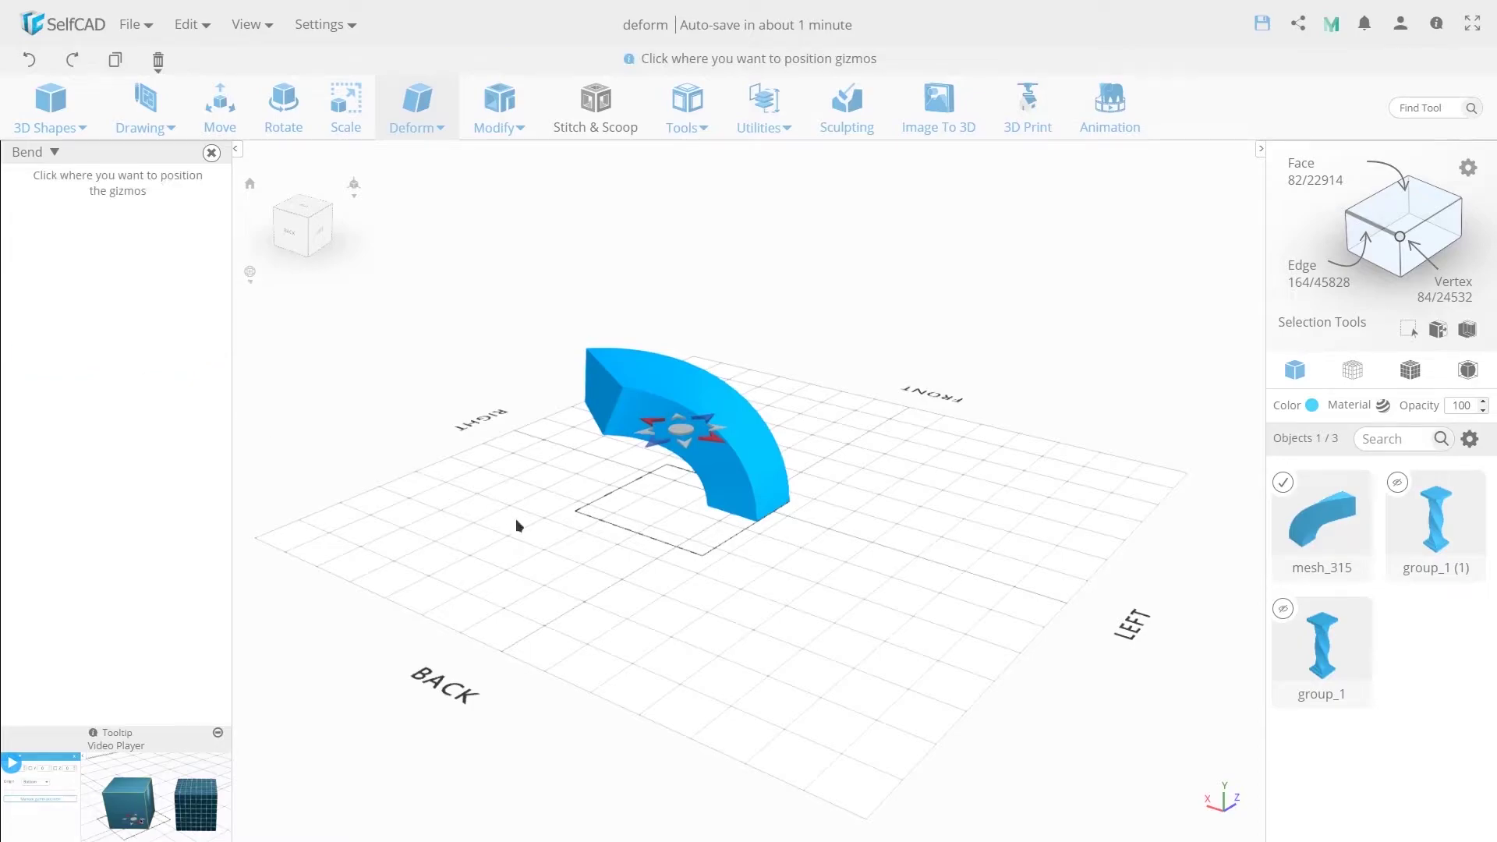
left_click(835, 529)
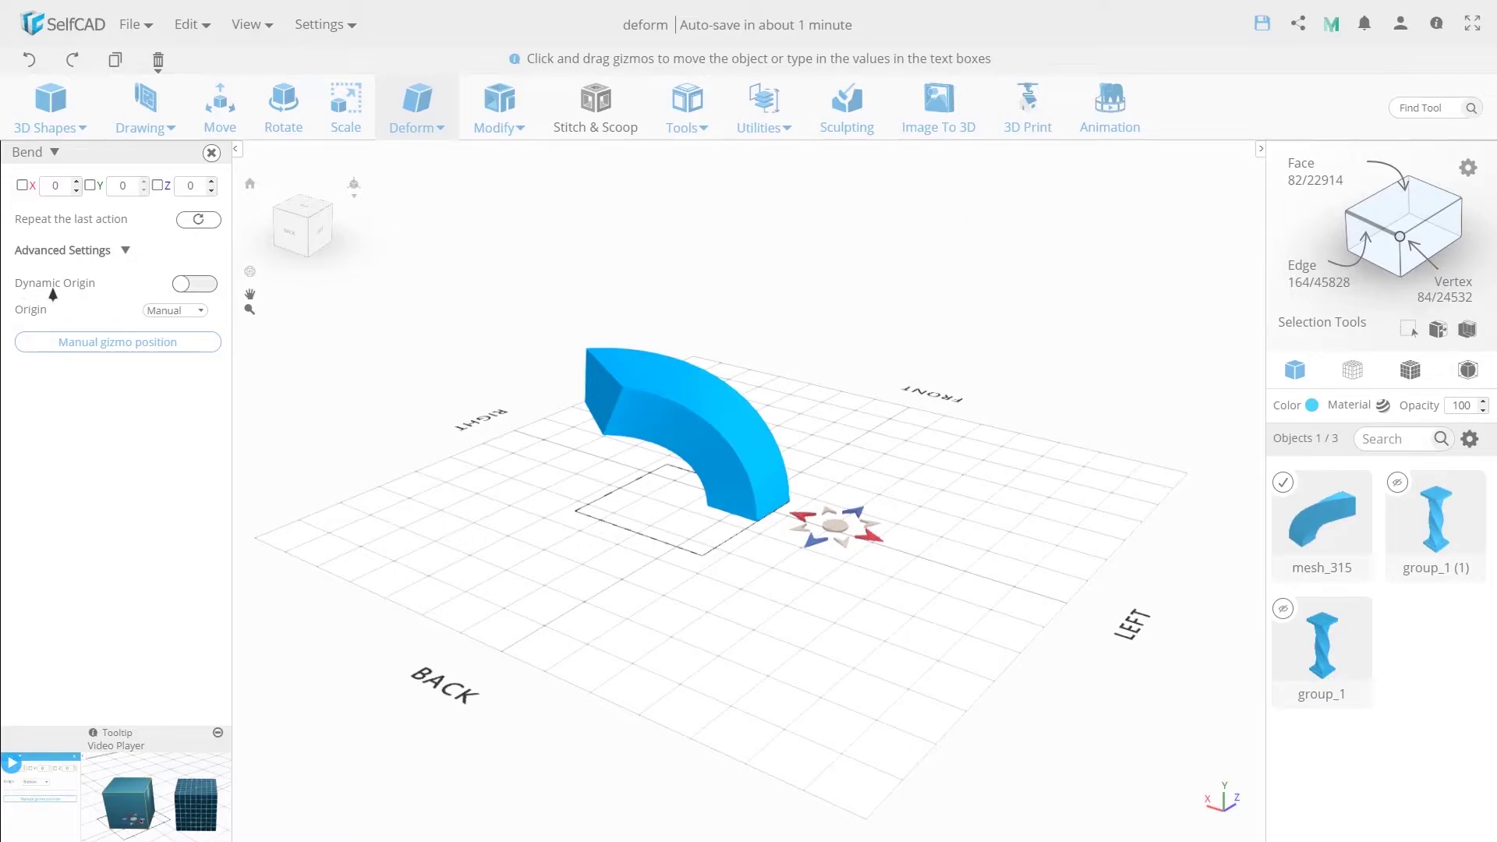
left_click(191, 284)
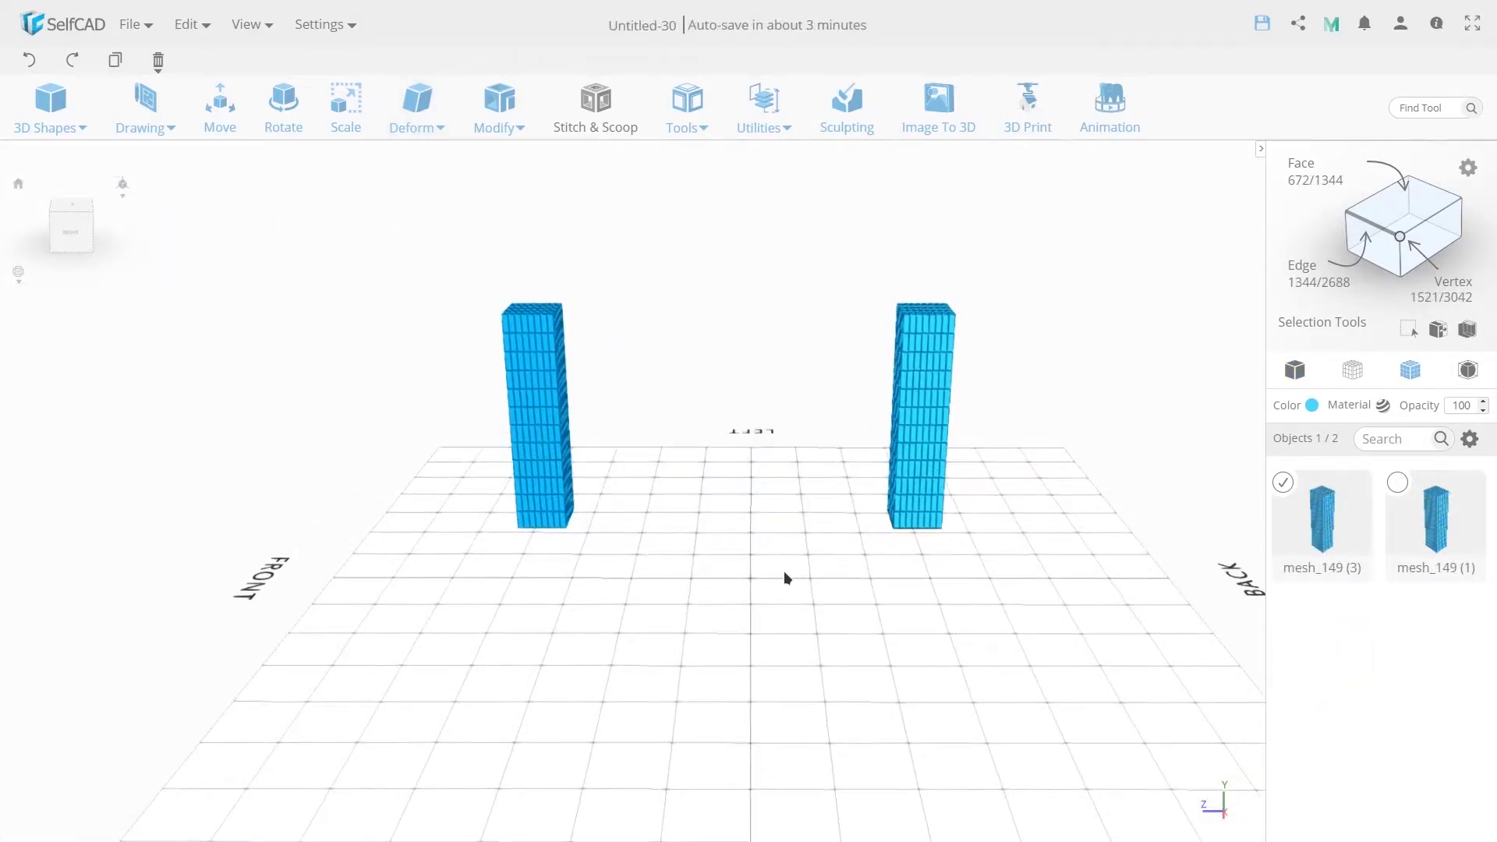
- Bend the pillar nearest the BACK side into a closed loop around its centre, with the bend origin set to Middle
left_click(786, 566)
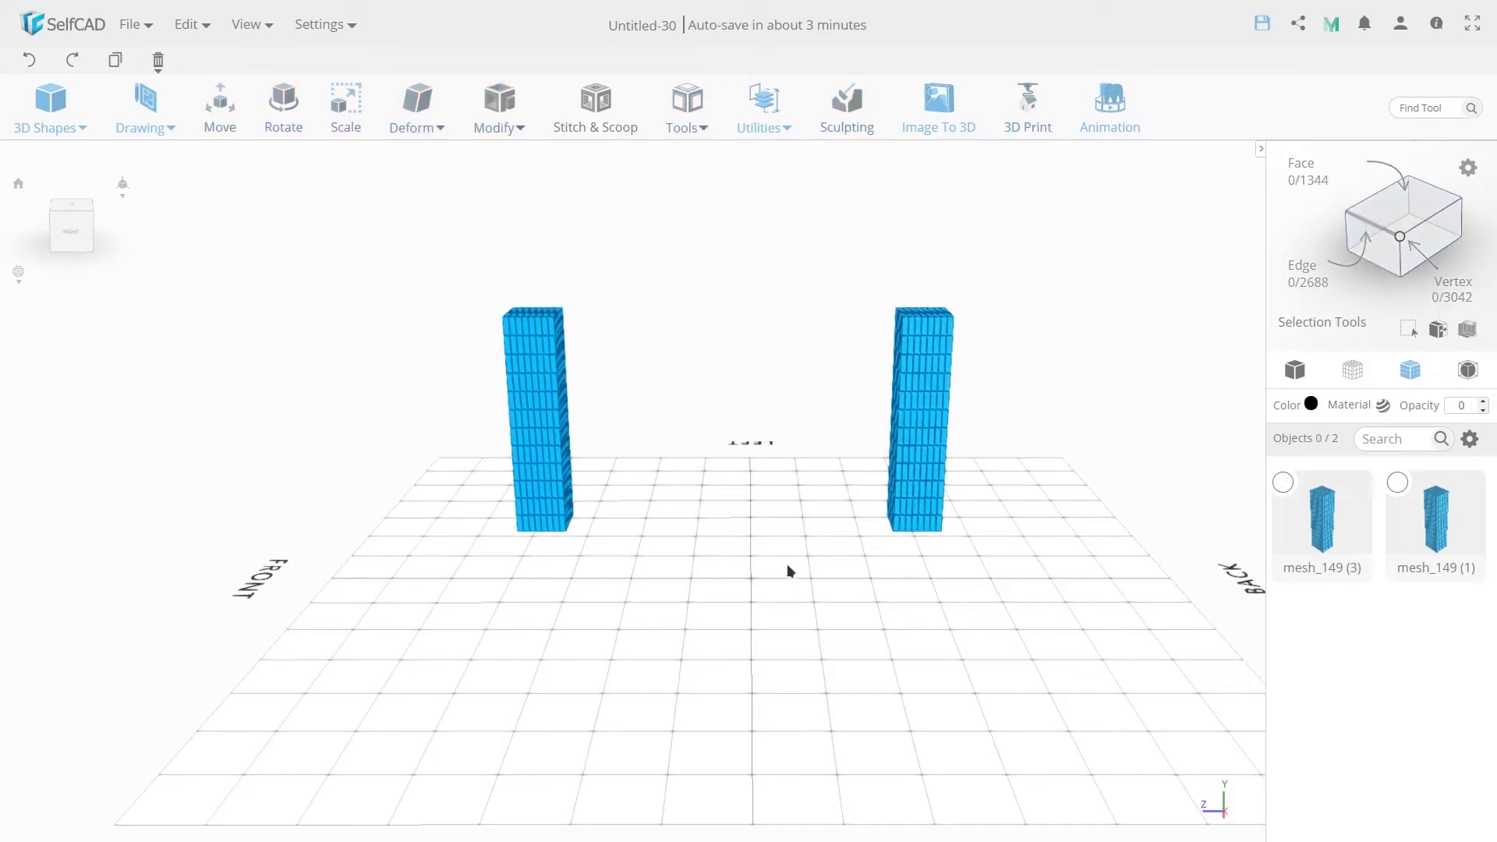
left_click(902, 441)
left_click(418, 117)
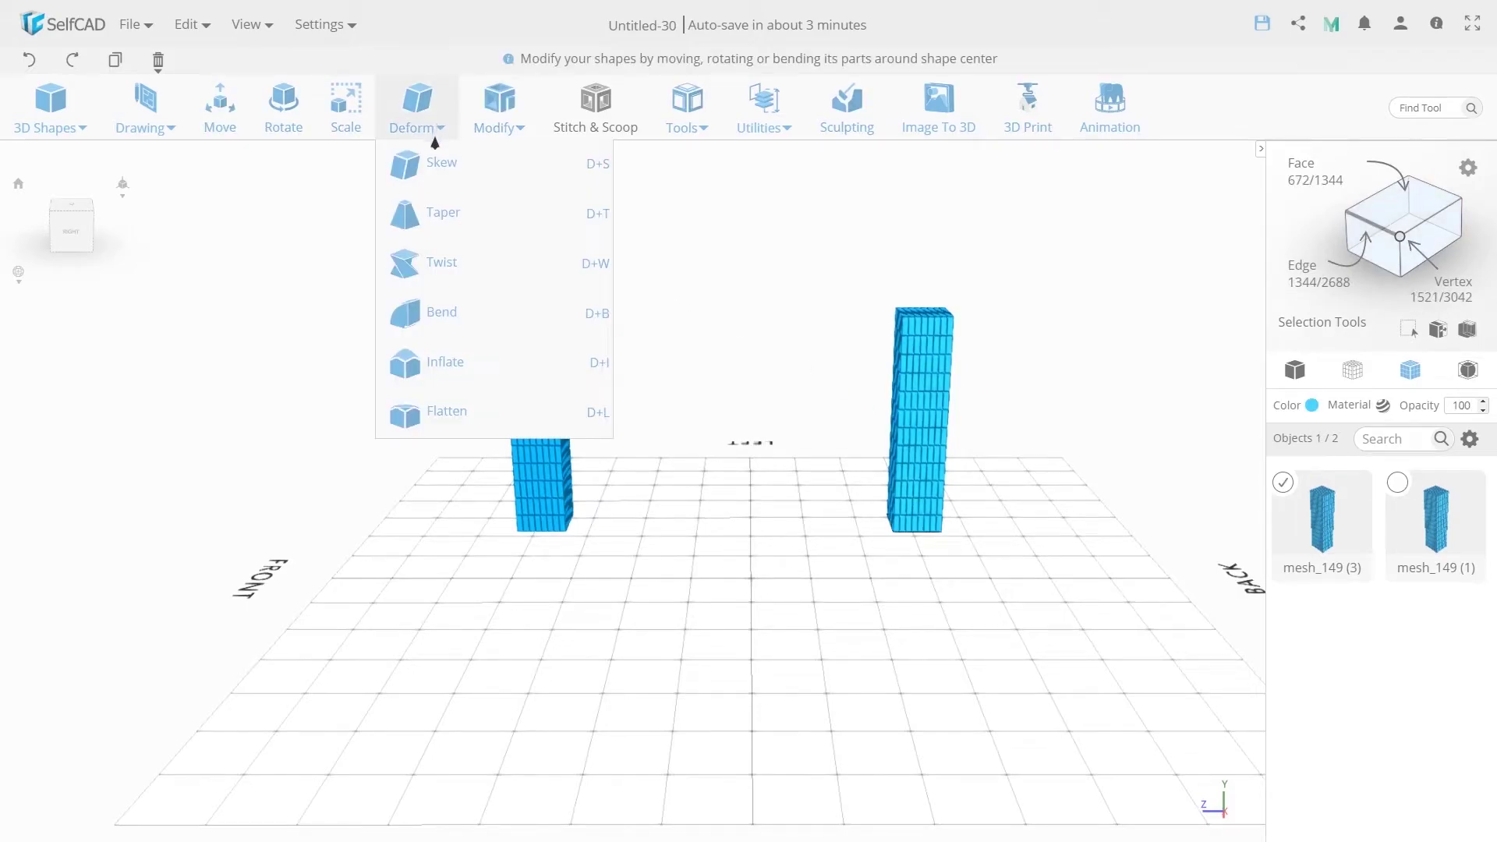
left_click(436, 311)
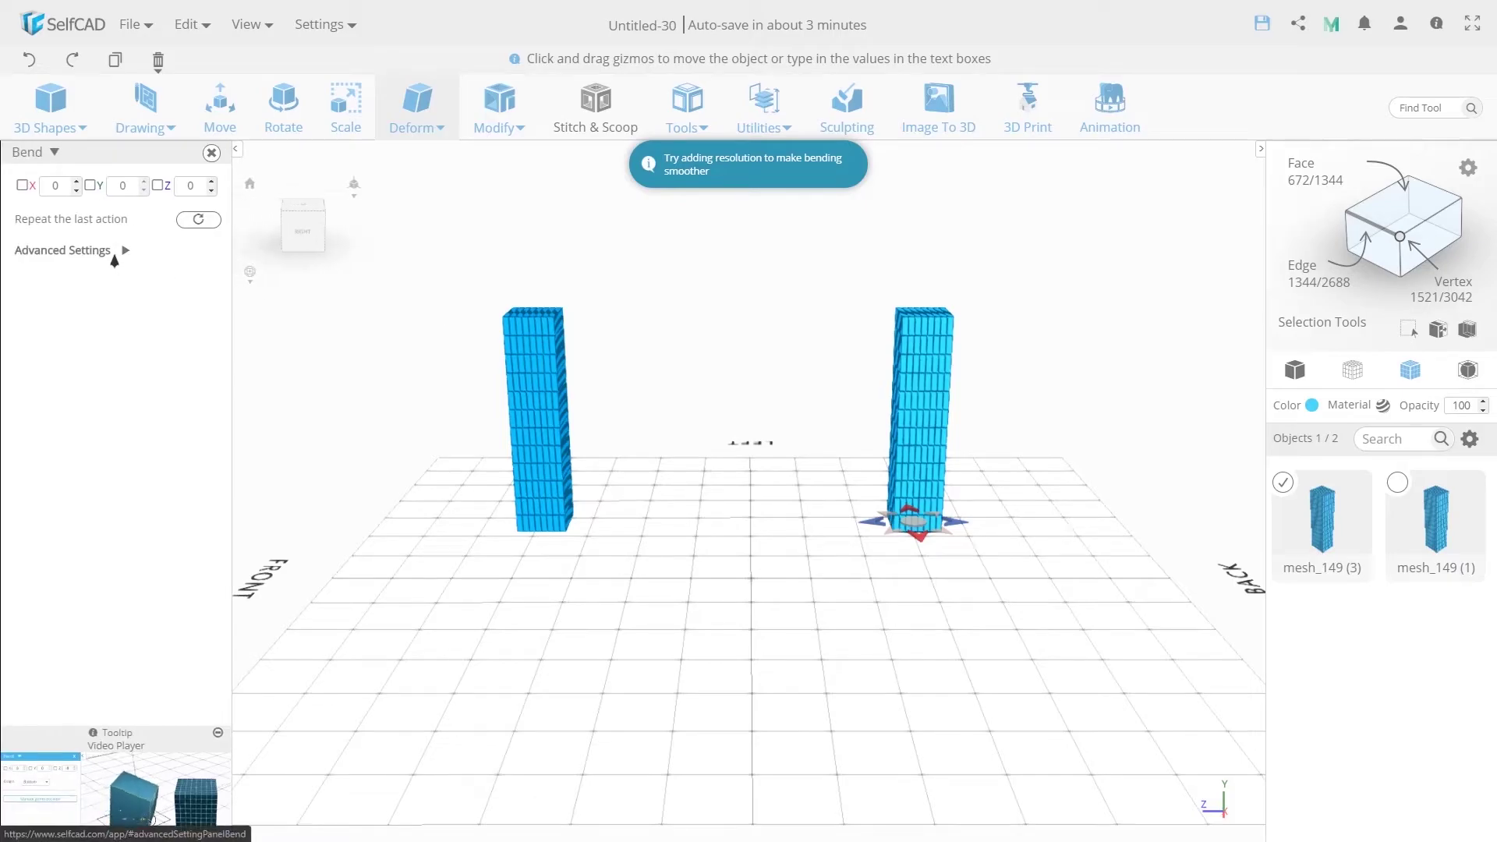
left_click(114, 255)
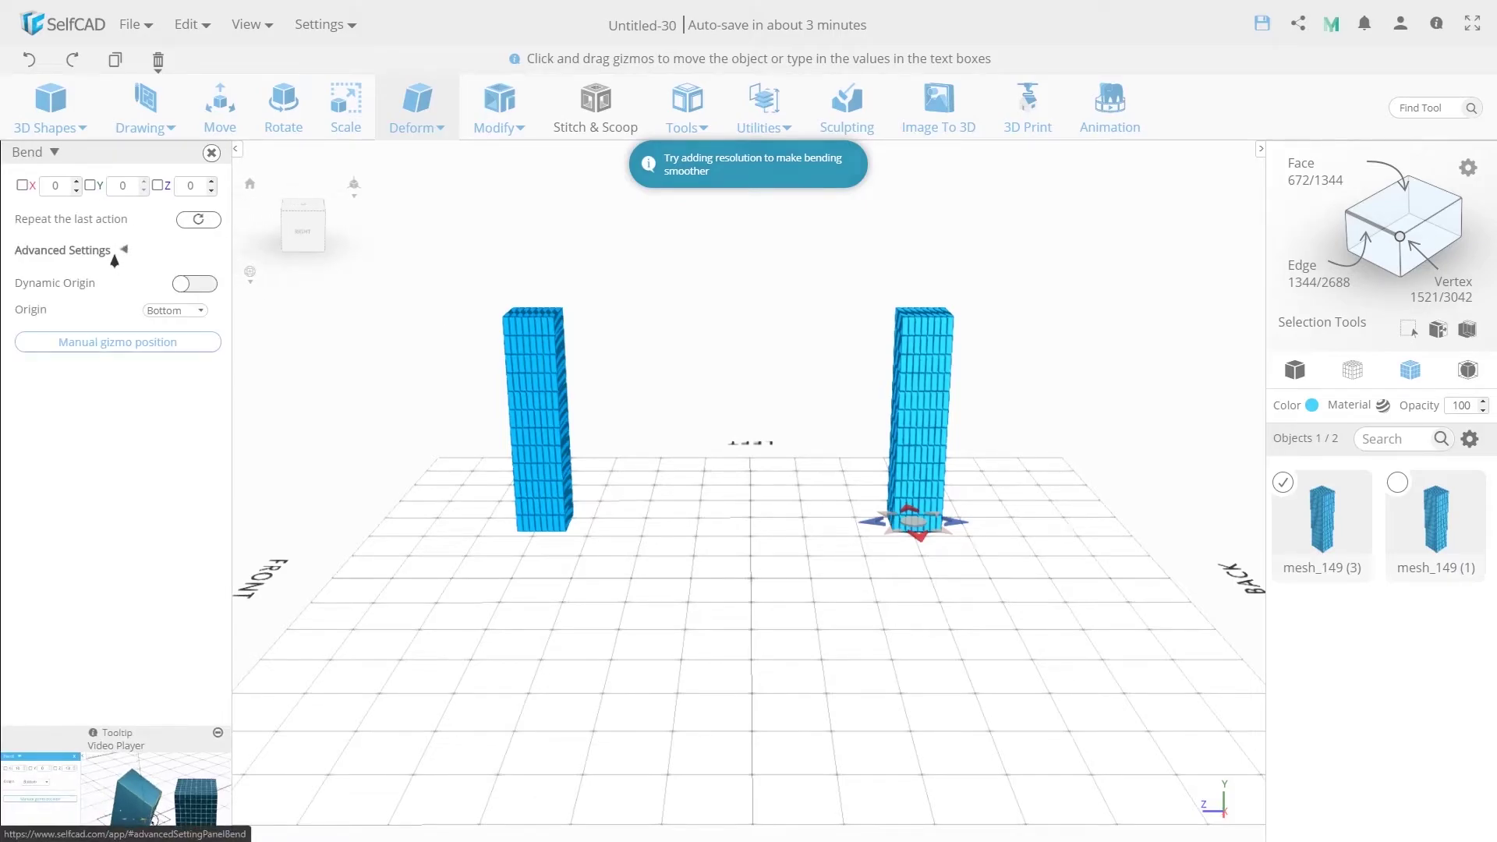
left_click(172, 310)
left_click(165, 341)
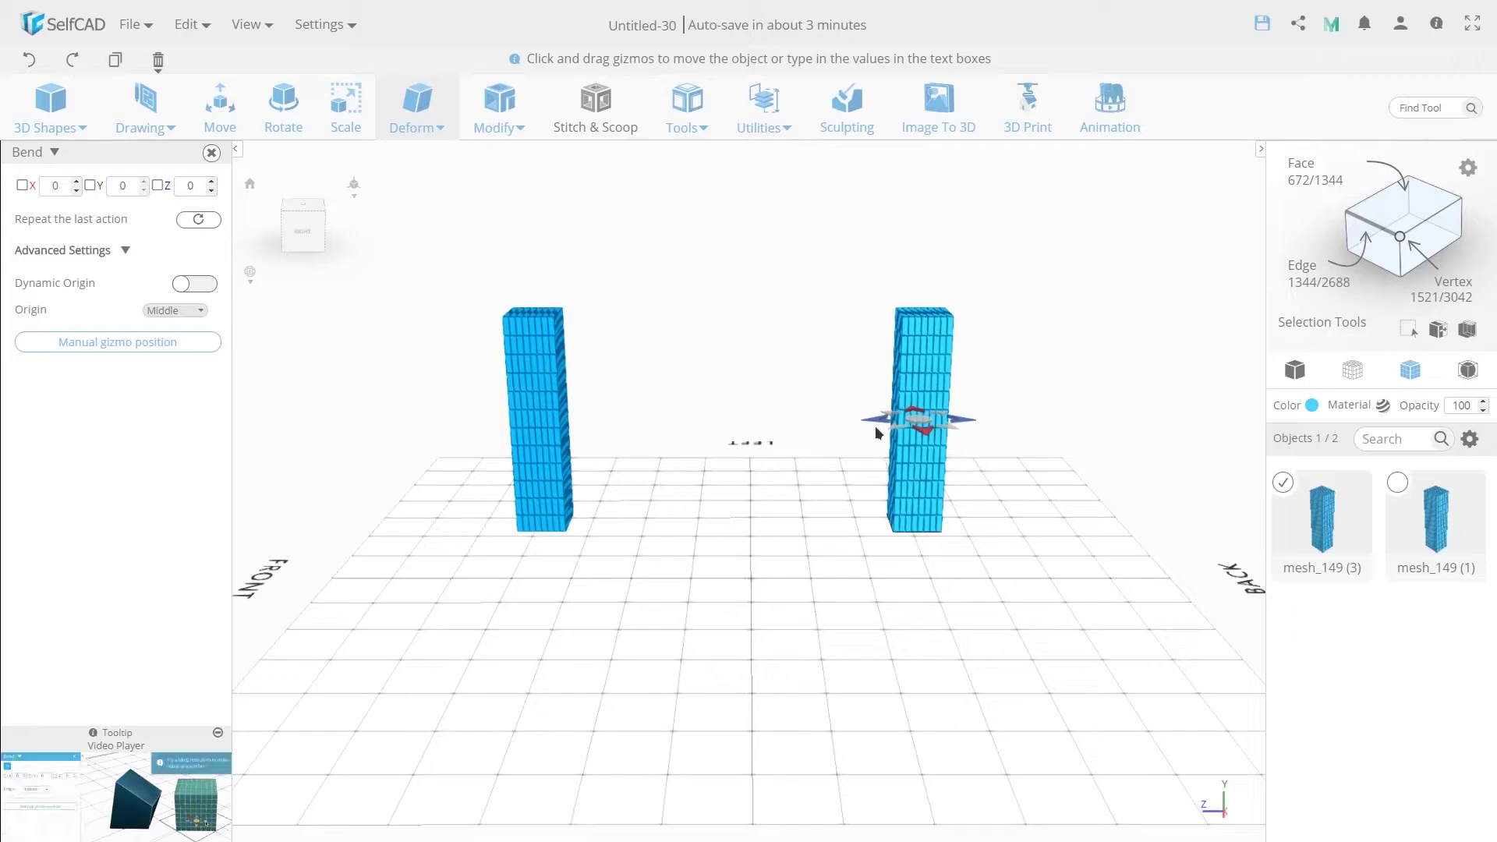
left_click_drag(879, 423, 484, 427)
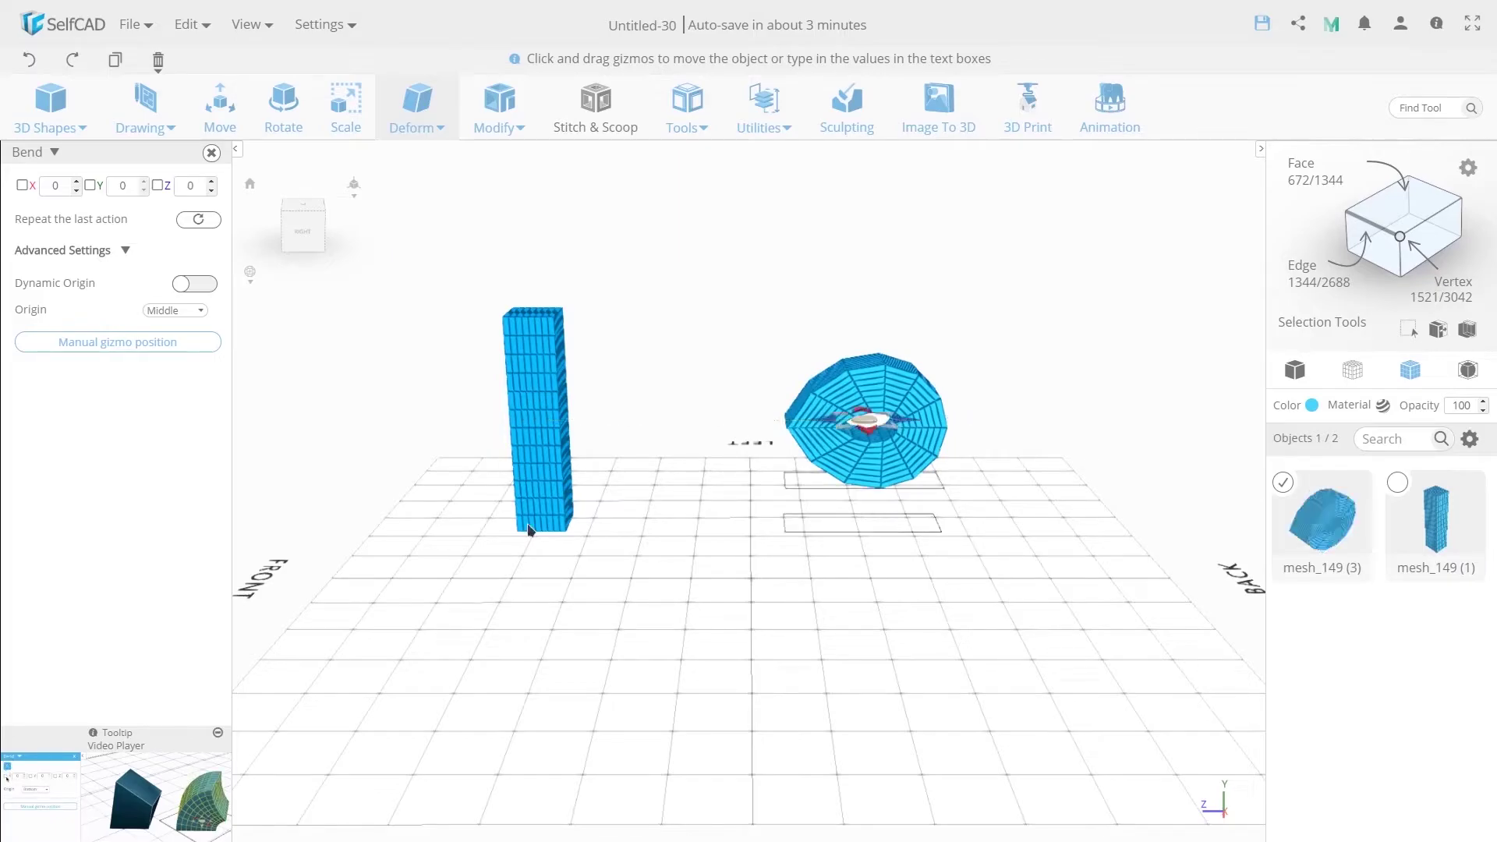
left_click(212, 152)
- Bend the pillar nearest the FRONT side by -360 along Z into a closed wheel, with Dynamic Origin enabled
left_click(636, 487)
left_click(518, 457)
mouse_move(435, 125)
left_click(450, 312)
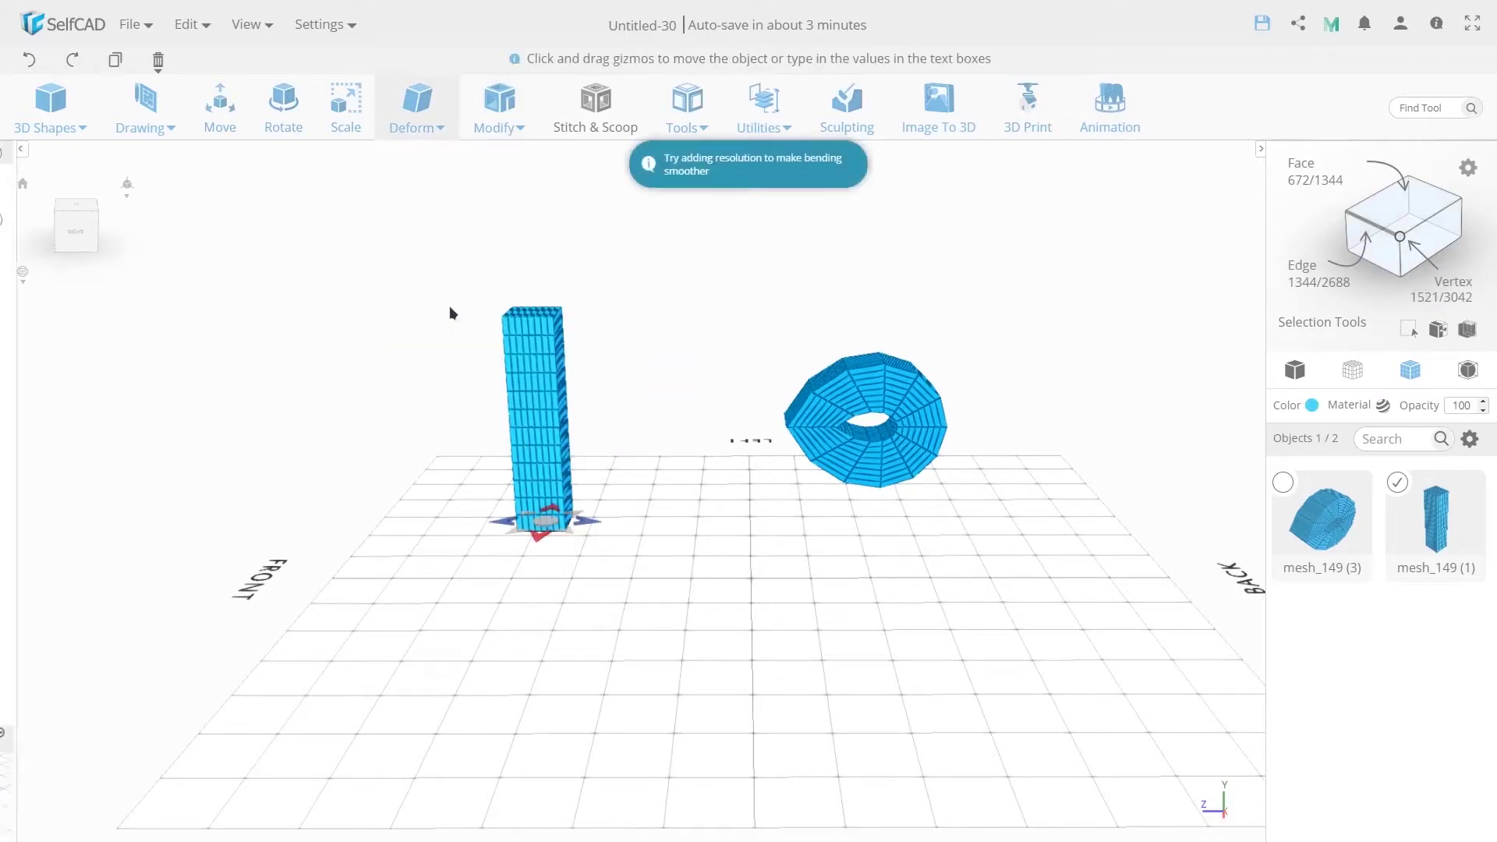
left_click(125, 251)
left_click(188, 285)
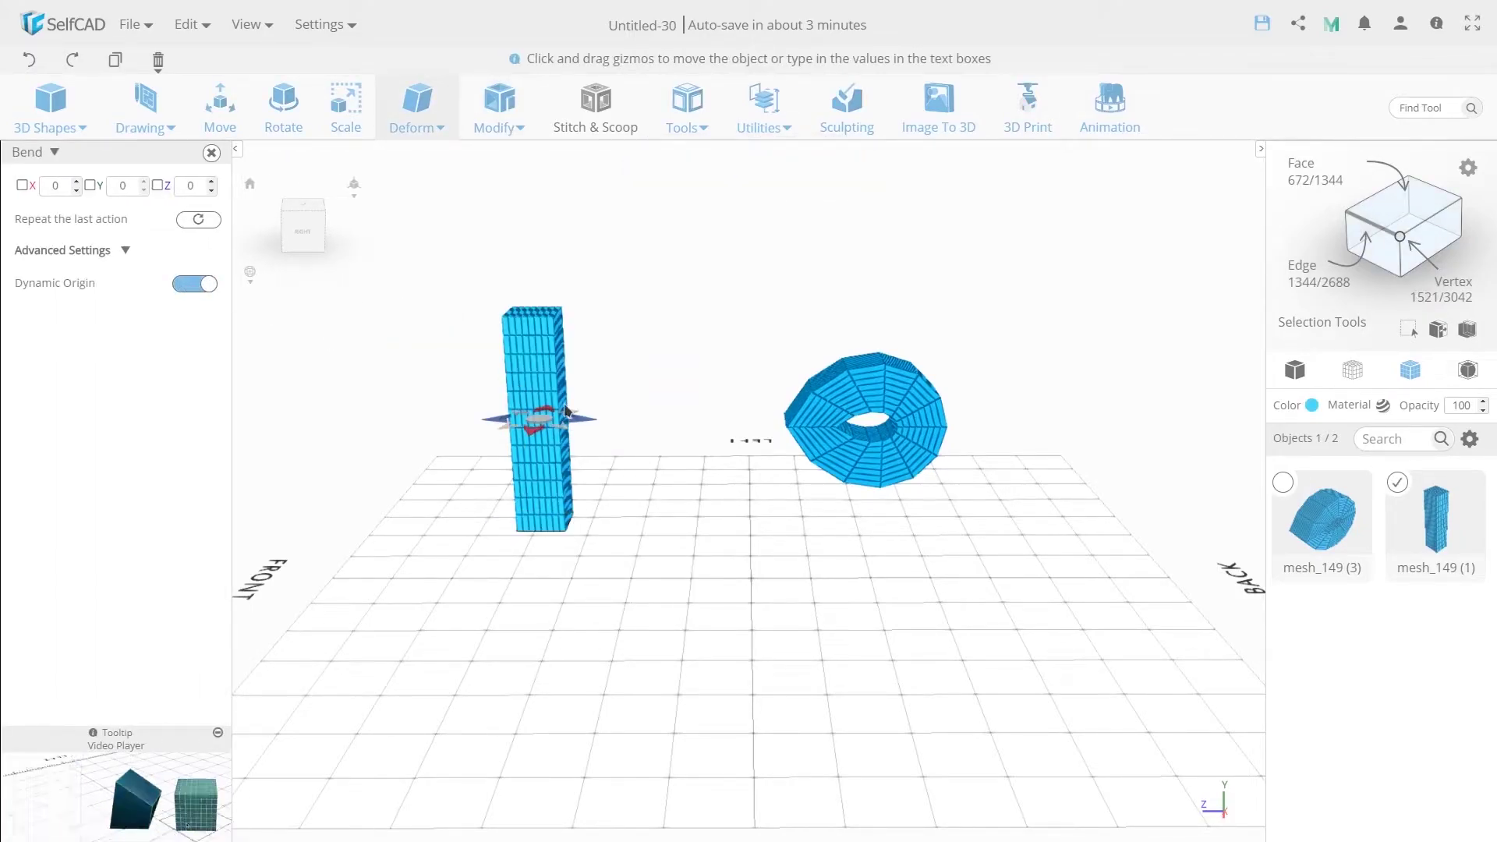
left_click_drag(575, 418, 971, 471)
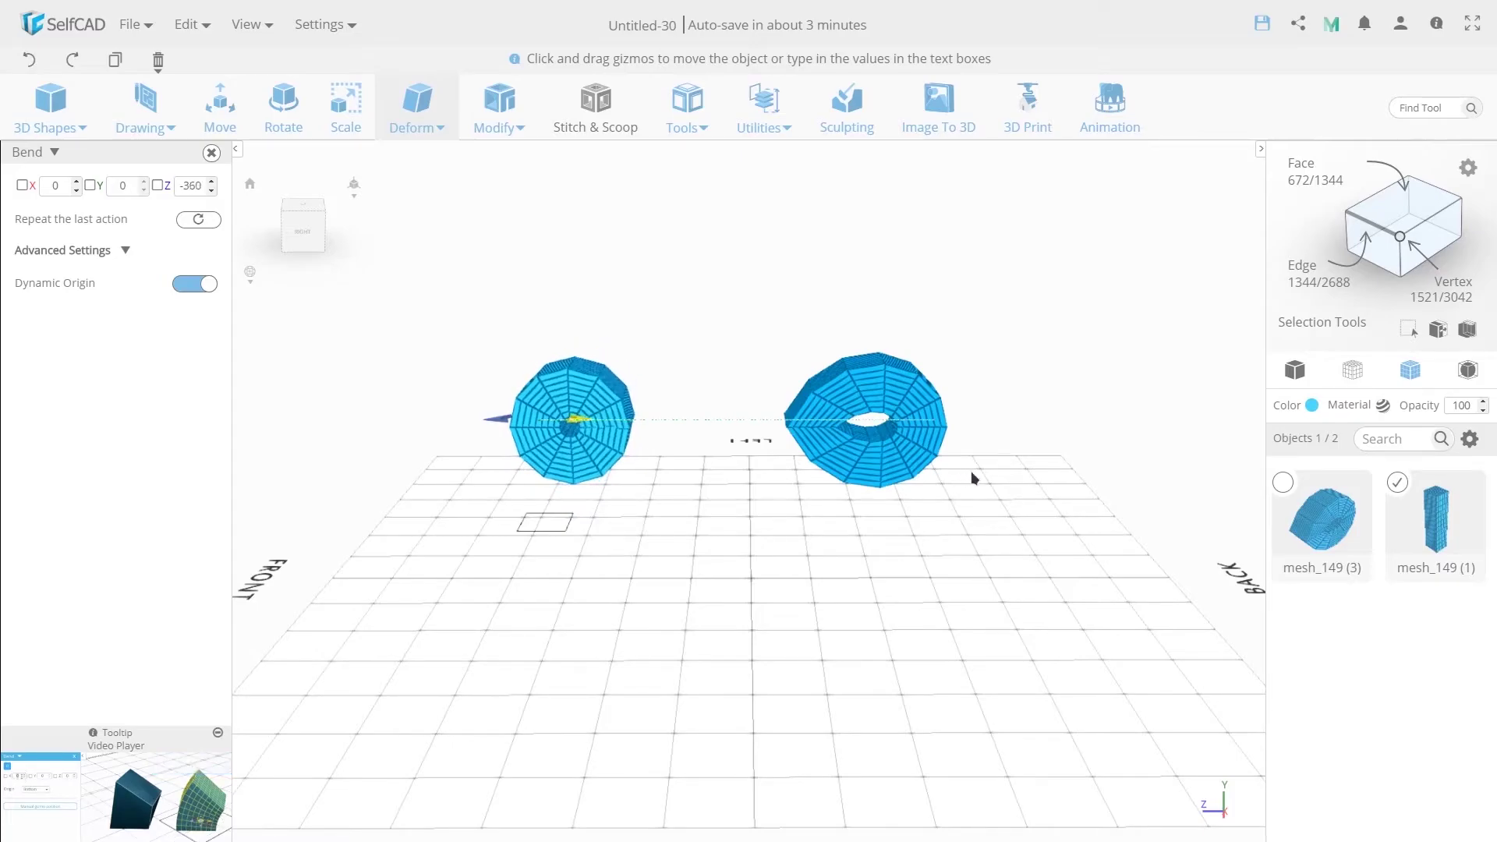
left_click_drag(900, 504, 714, 643)
scroll(702, 499, "up", 5)
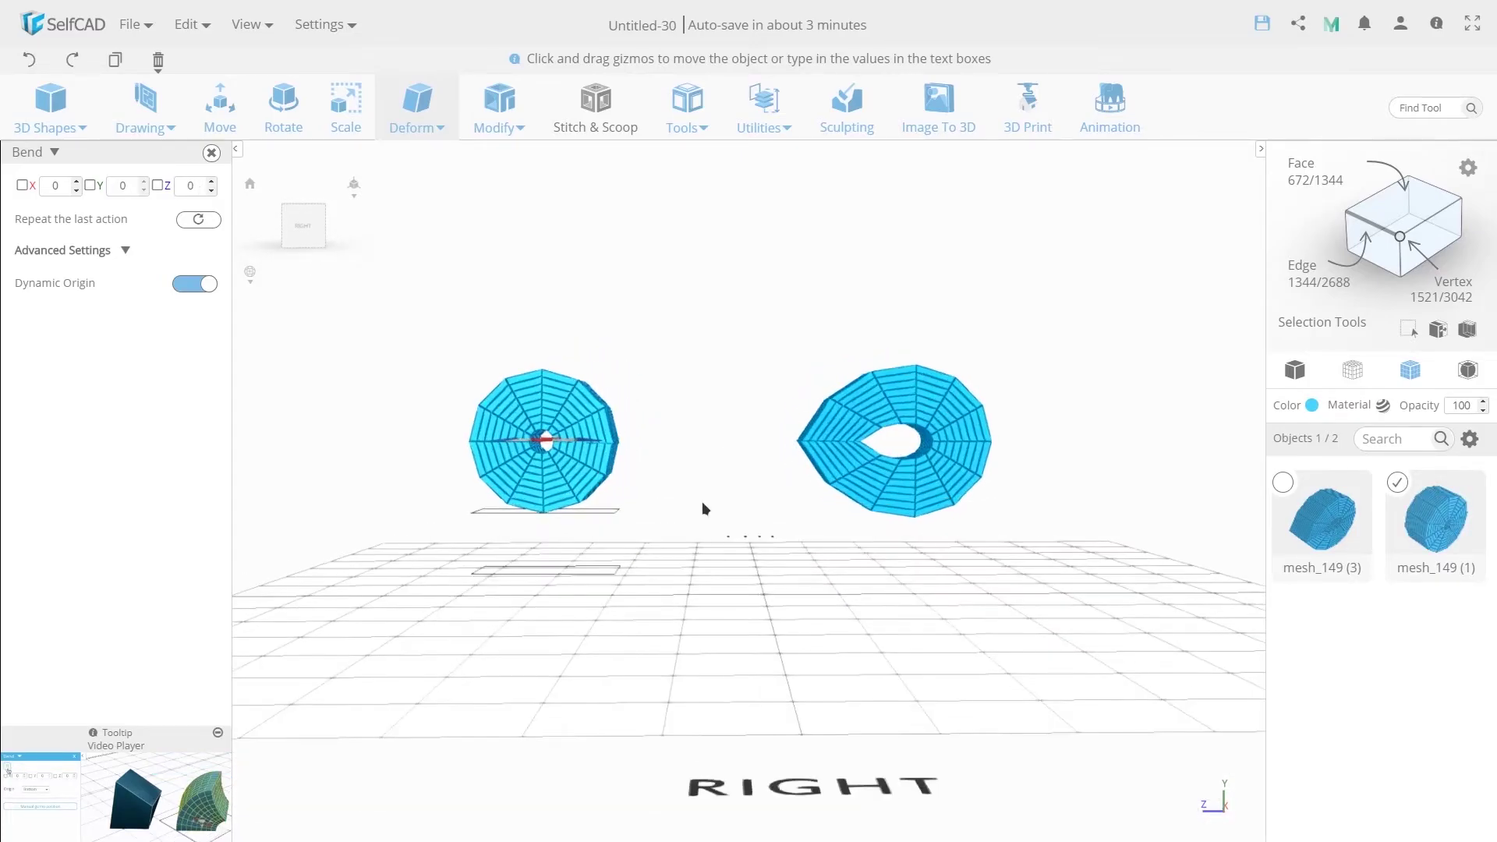
left_click_drag(702, 499, 724, 536)
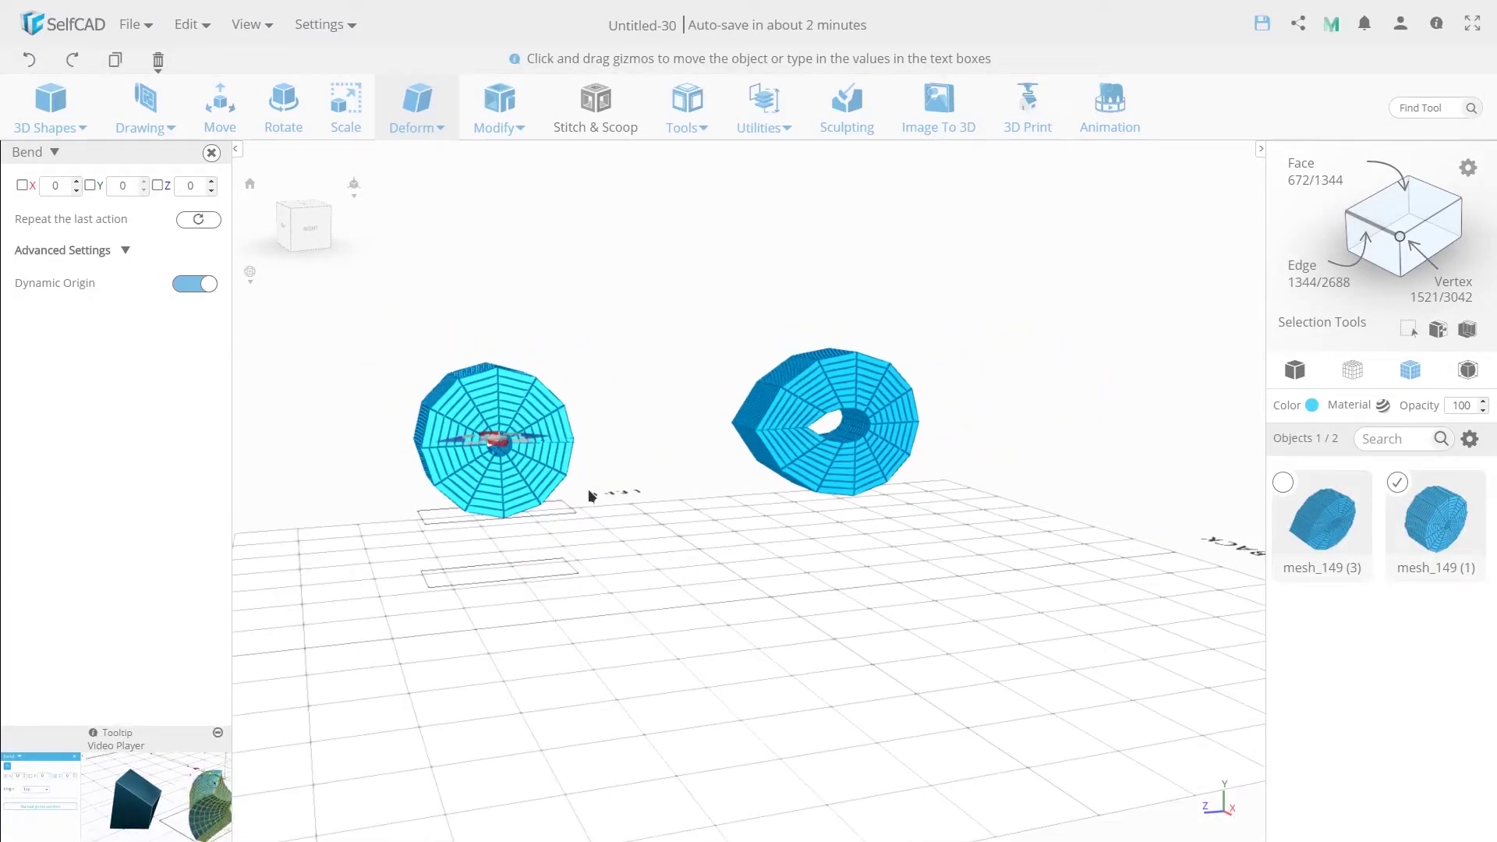
left_click_drag(445, 391, 499, 618)
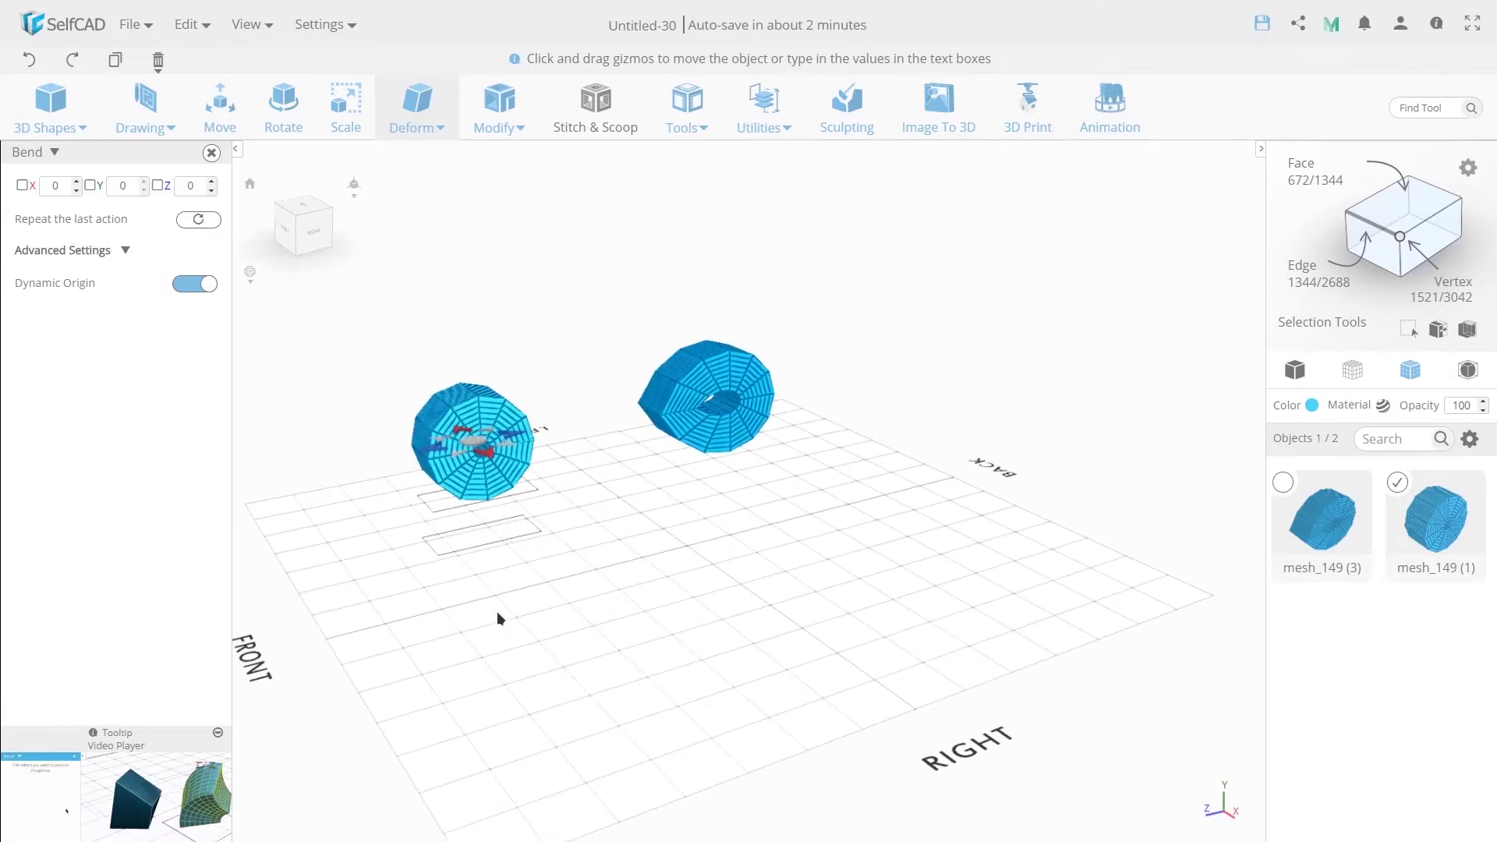
left_click(211, 153)
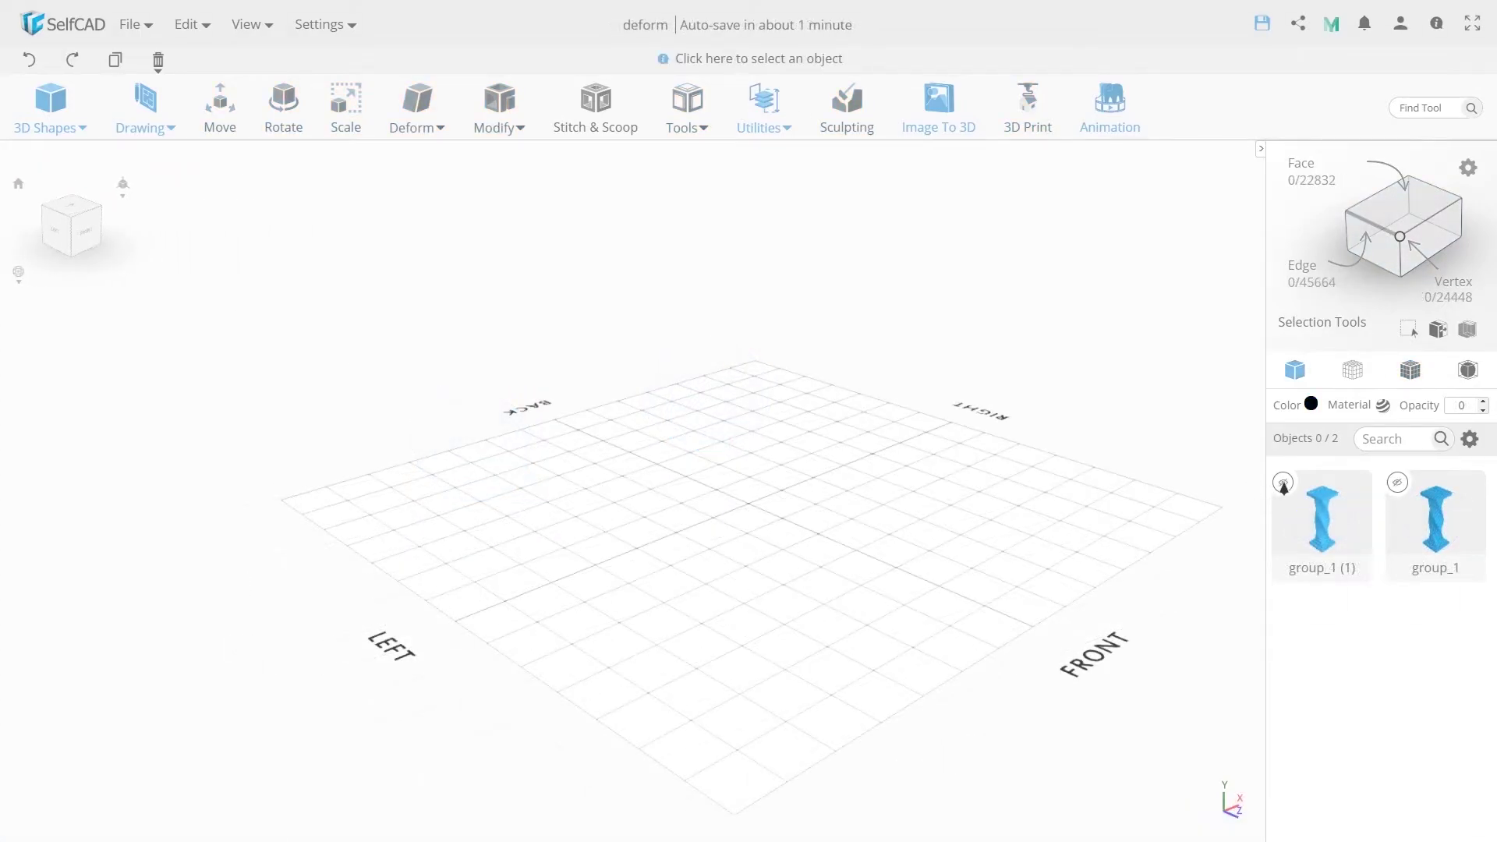
- Unhide both twisted column groups, group_1 and group_1 (1)
left_click(1284, 483)
left_click(1398, 483)
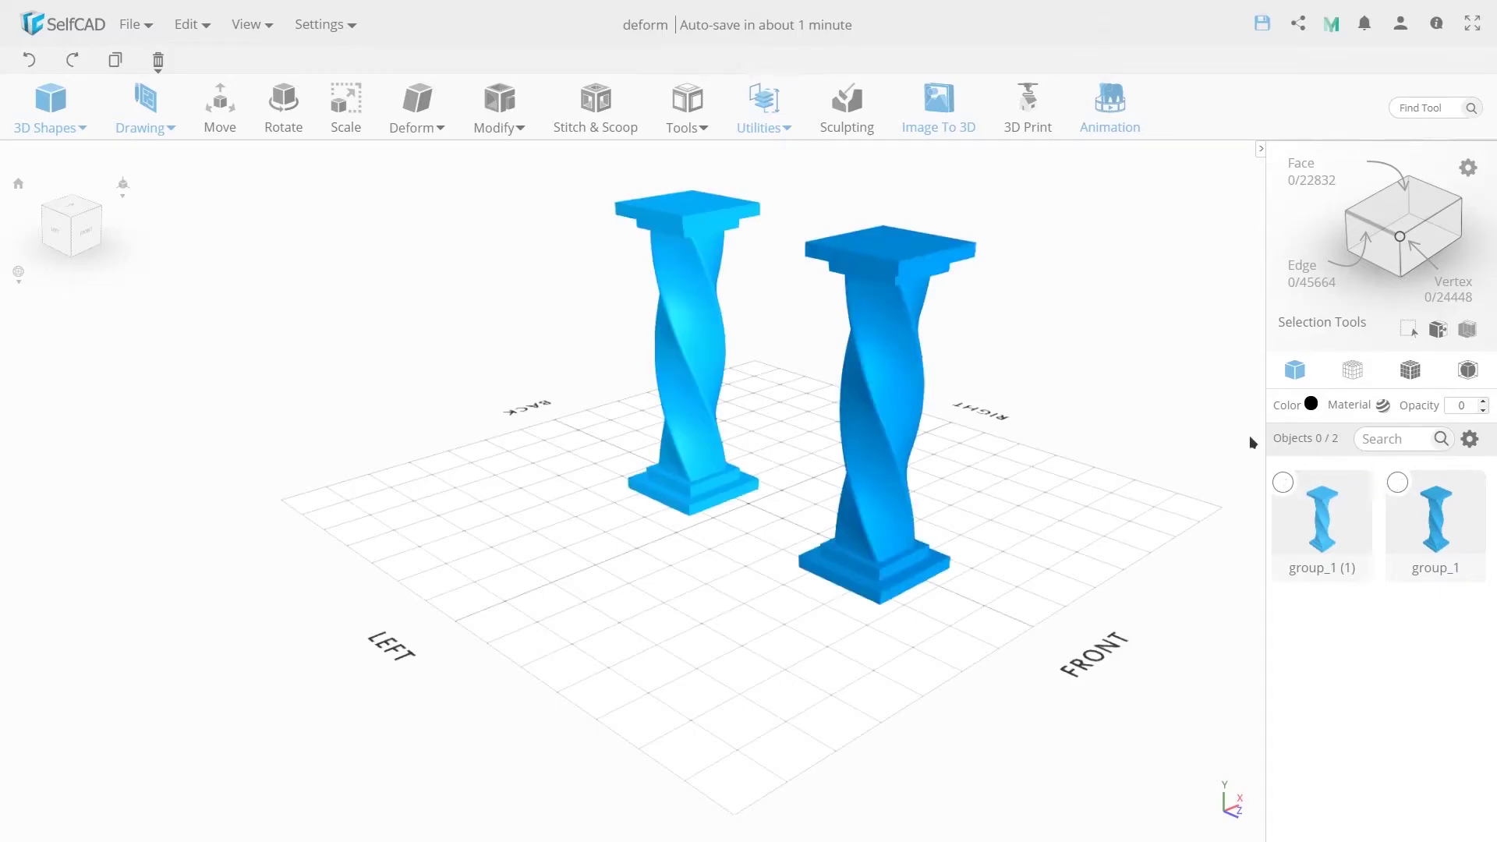
left_click_drag(460, 421, 775, 386)
scroll(772, 390, "down", 2)
scroll(772, 396, "up", 2)
right_click_drag(756, 357, 662, 442)
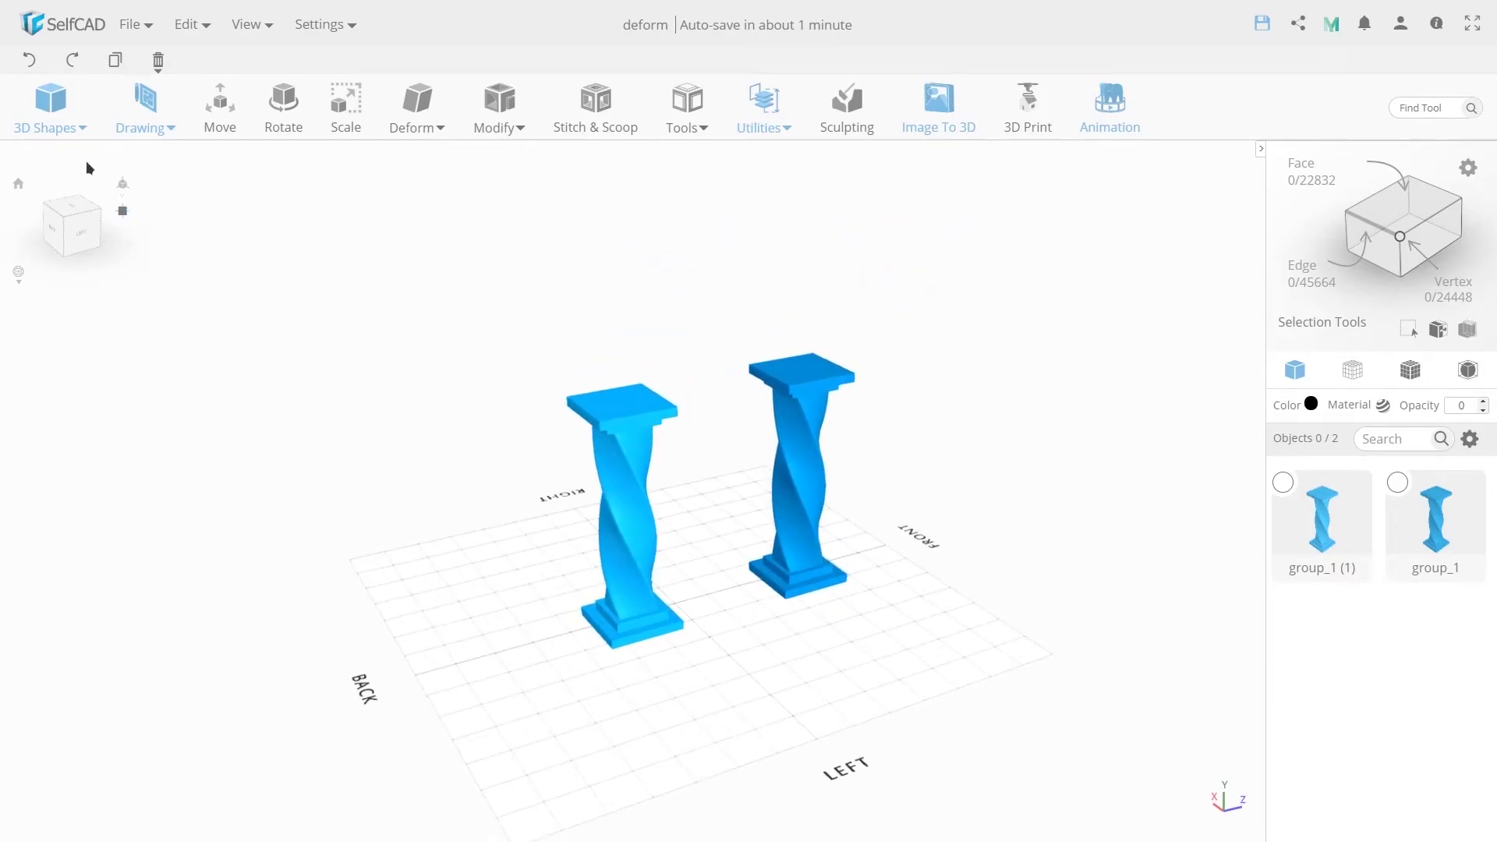
- Create a cube with width 55, height 400, depth 63 and 20 height segments
left_click(50, 105)
left_click(70, 185)
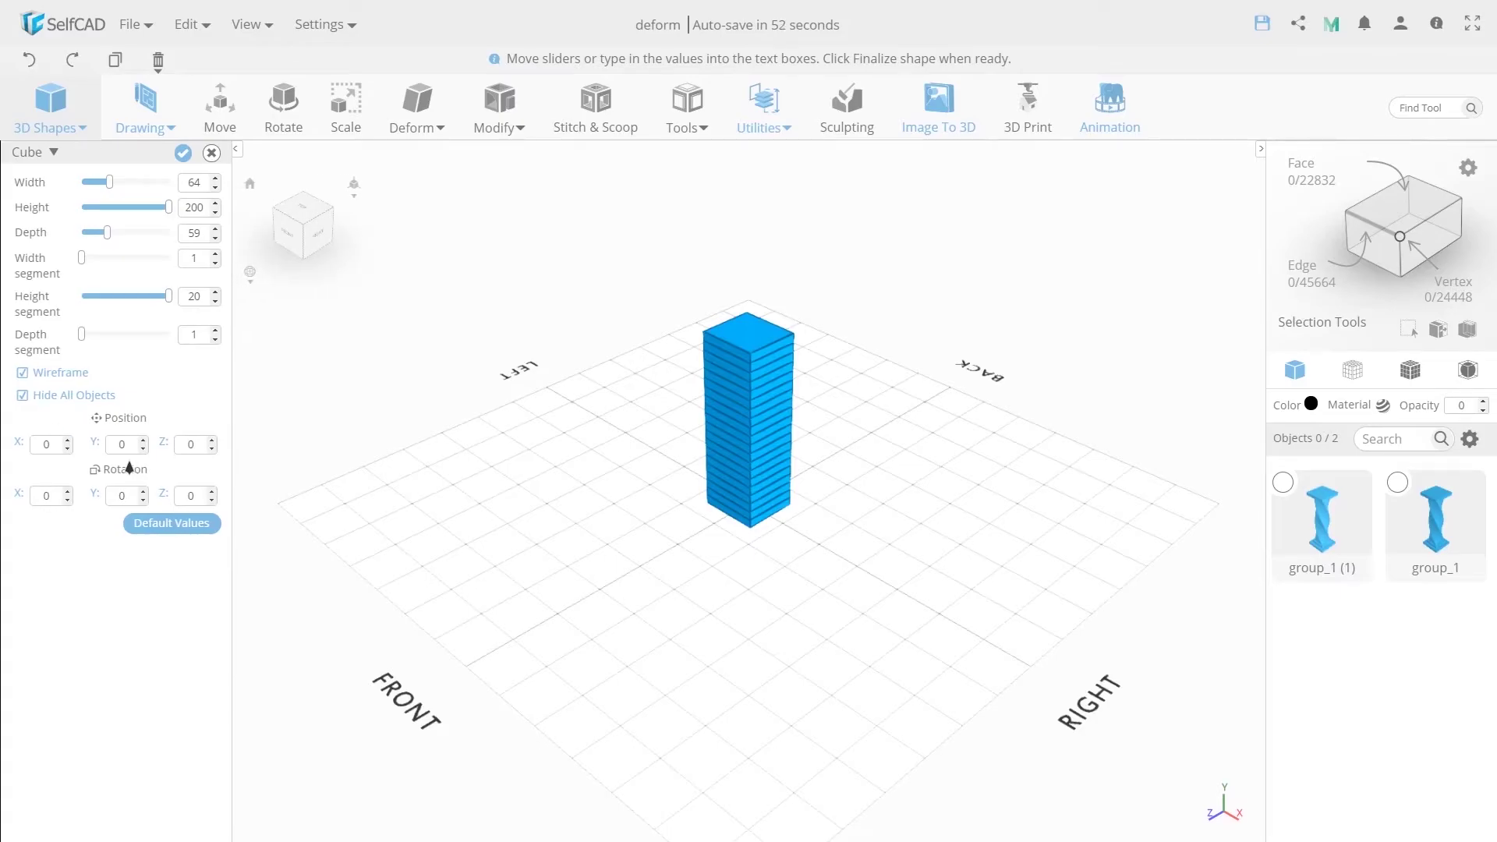
double_click(199, 207)
type("40")
key("Return")
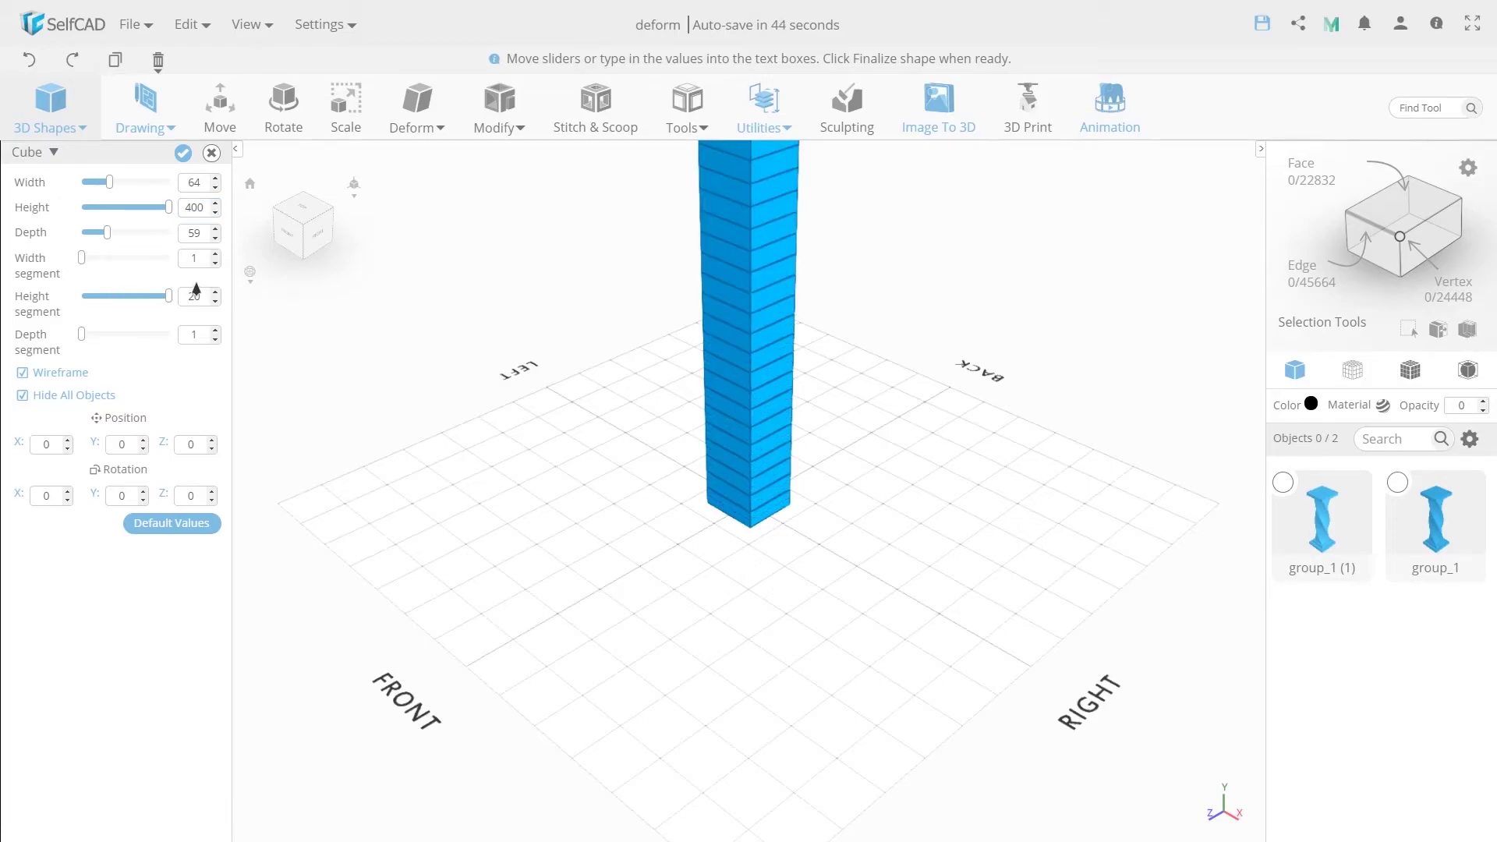
double_click(196, 182)
type("55")
double_click(193, 232)
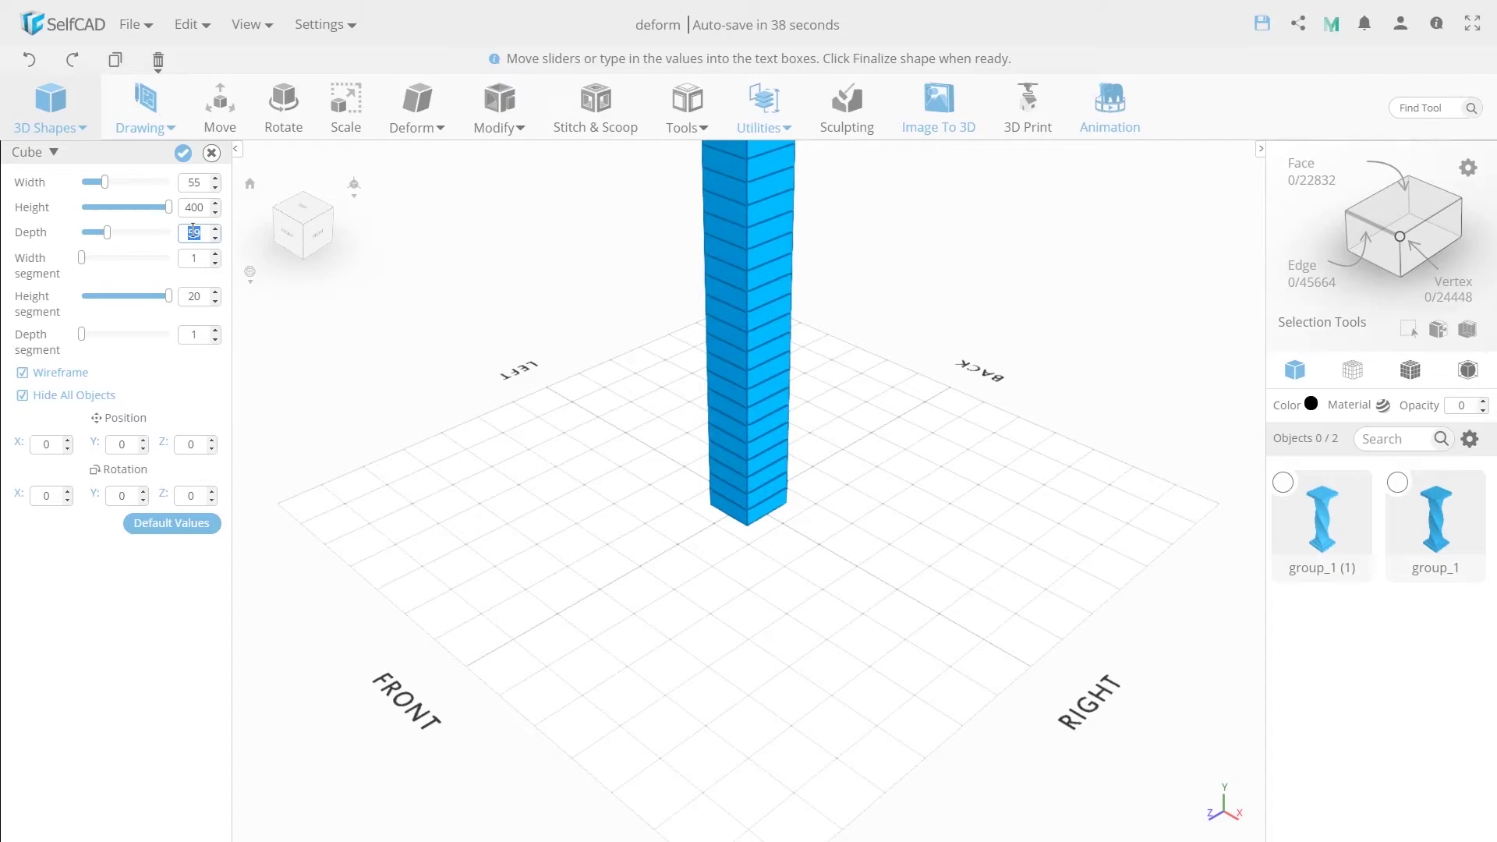
type("5")
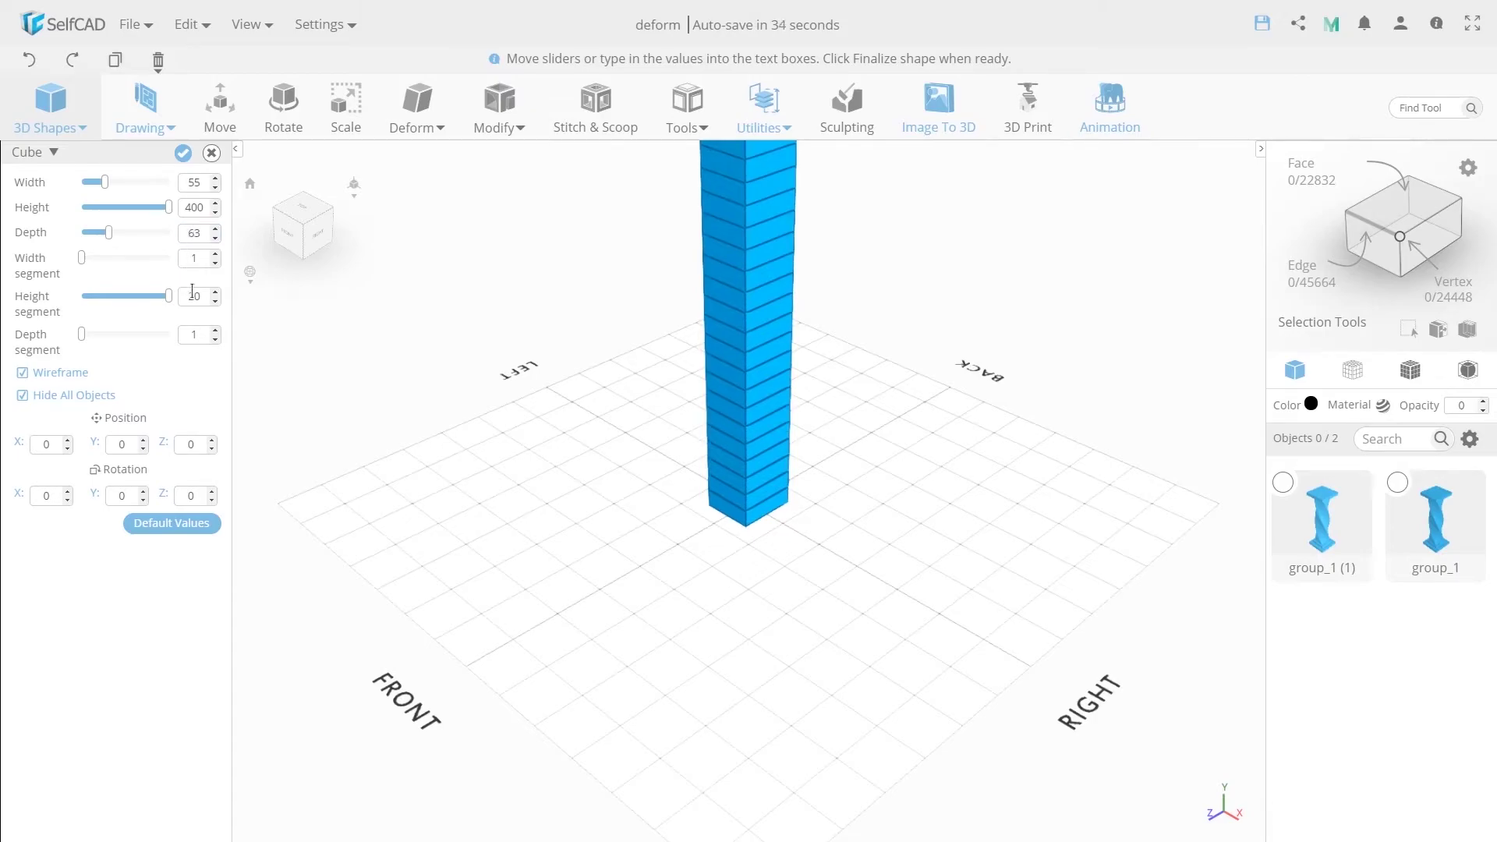
left_click(184, 153)
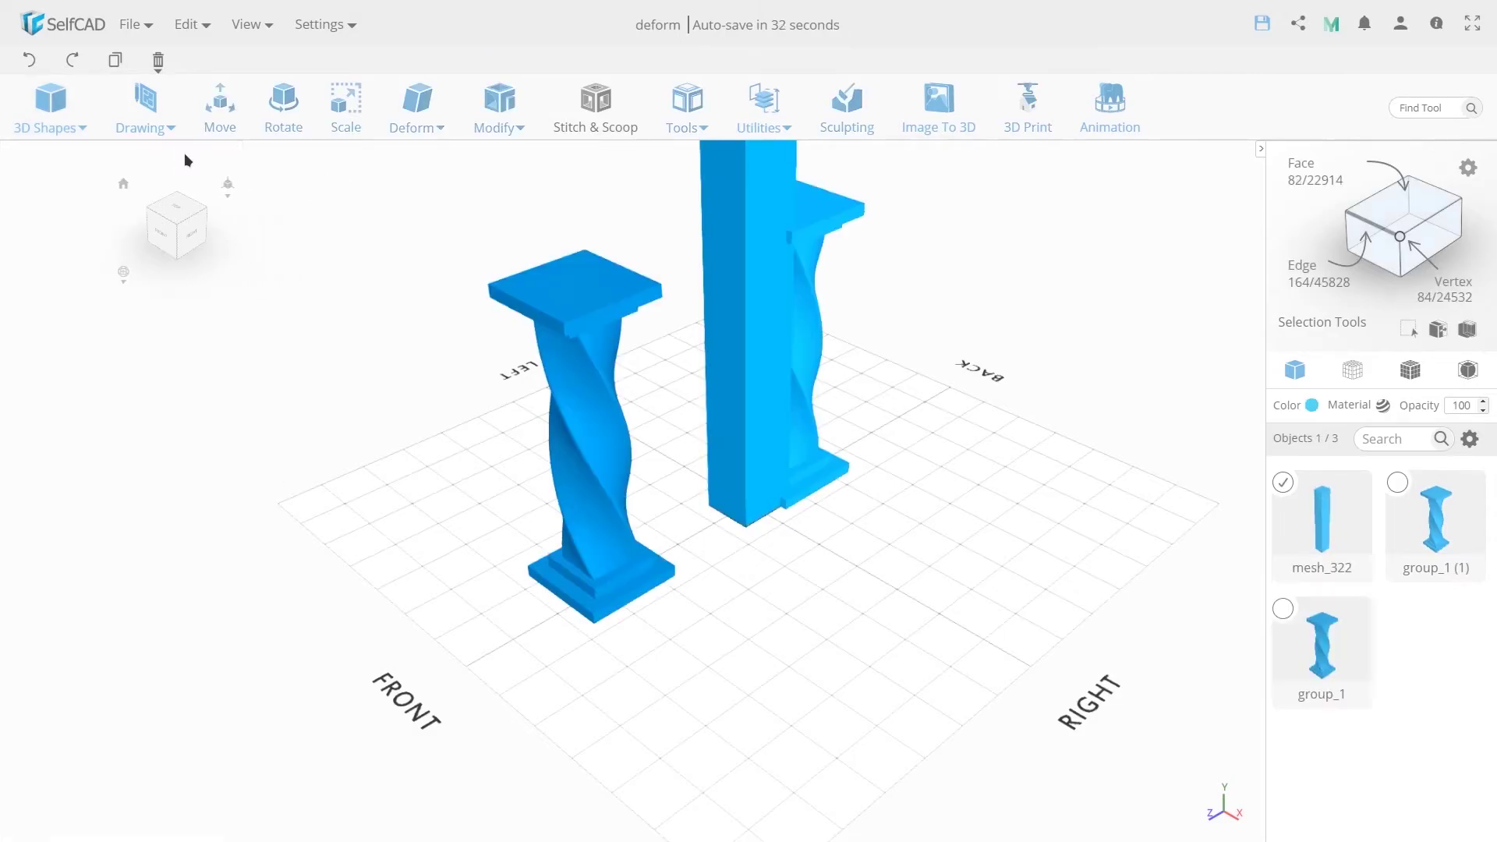
- Move the tall block onto the top of the twisted column nearest the FRONT side, at about Y 300 and Z 183
left_click(219, 109)
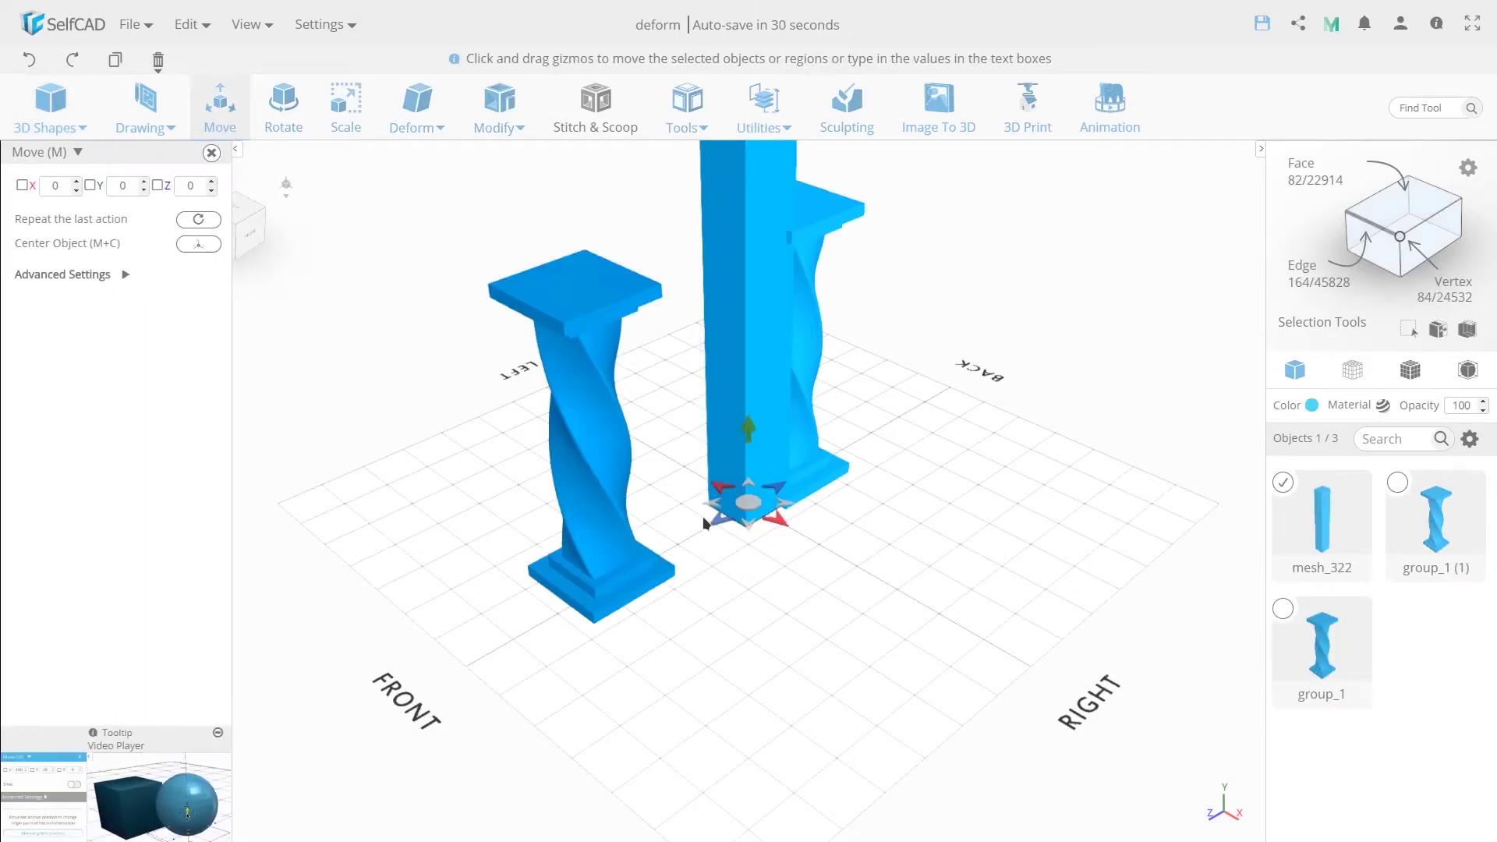
left_click_drag(725, 527, 582, 607)
left_click_drag(597, 512, 563, 204)
scroll(729, 270, "down", 4)
middle_click_drag(736, 332, 717, 552)
right_click_drag(716, 551, 566, 512)
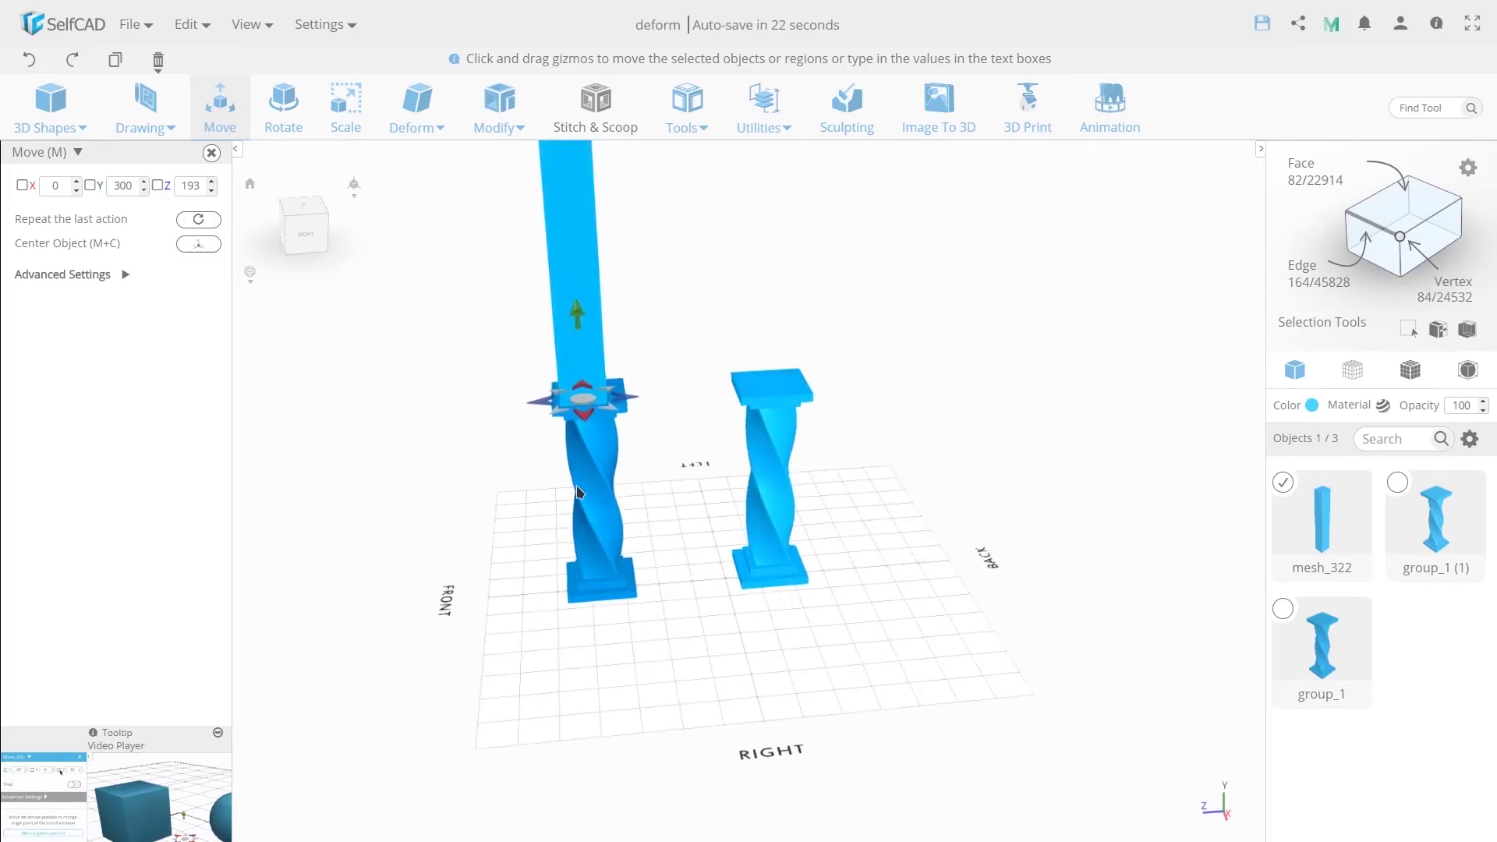
left_click_drag(630, 402, 636, 398)
middle_click_drag(636, 397, 672, 546)
right_click_drag(671, 546, 654, 507)
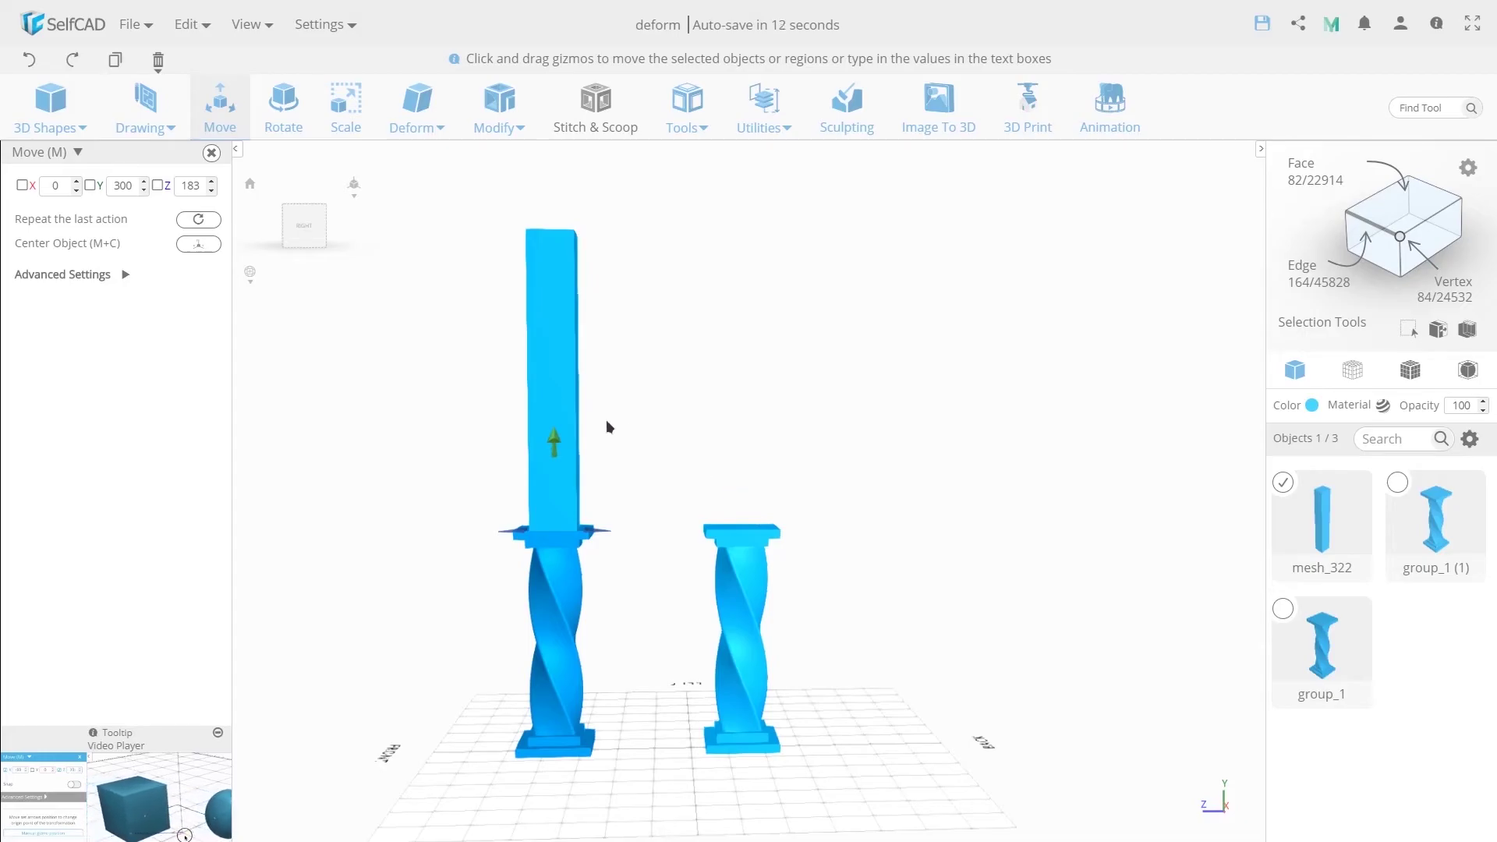
- Try bending the tall block by about -182 along Z towards the other column with the Bottom origin, and undo the bend
left_click(425, 127)
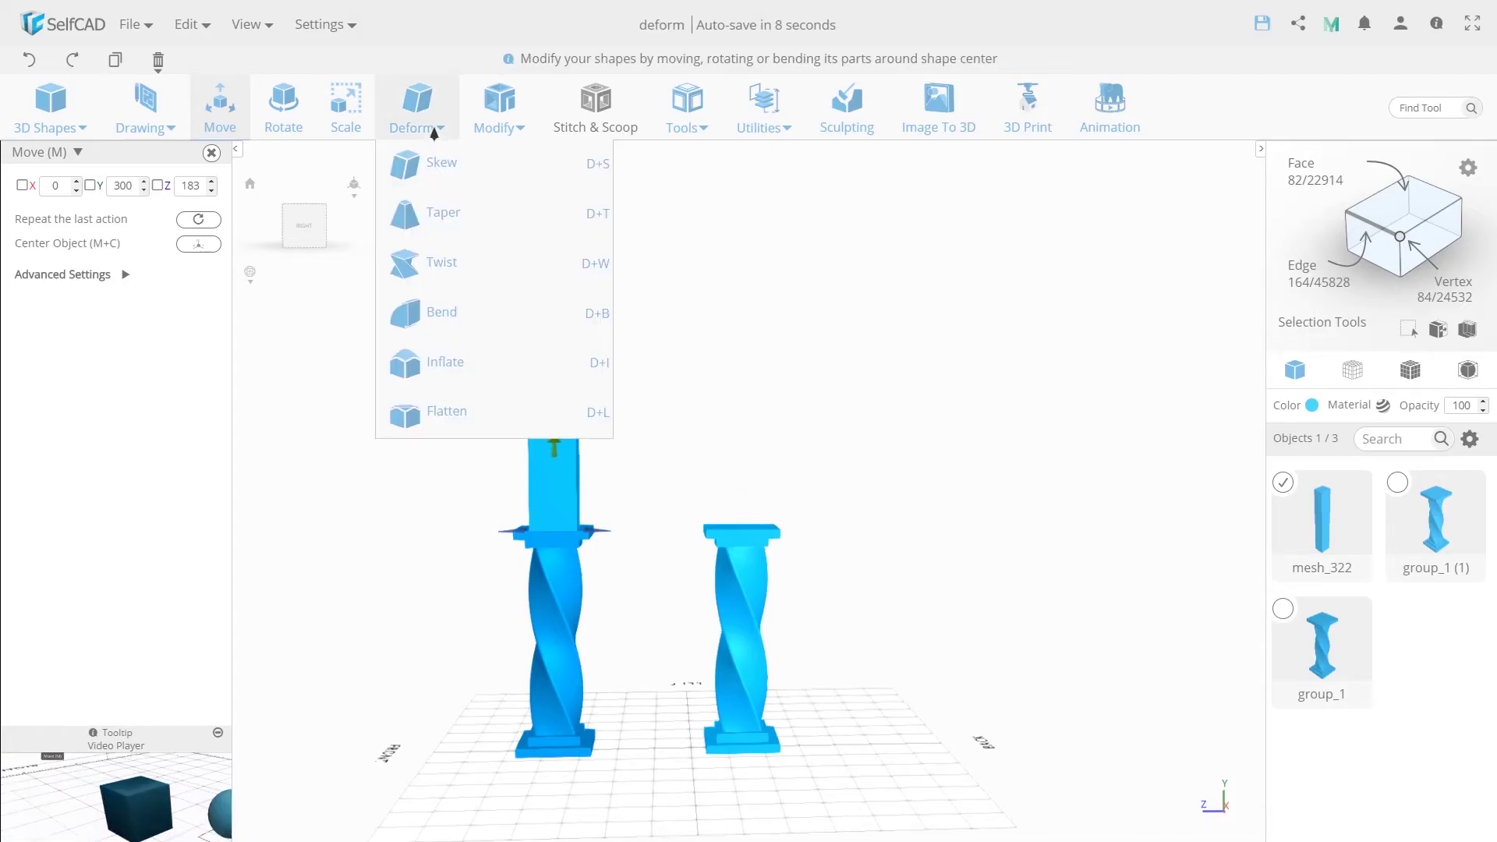
left_click(437, 314)
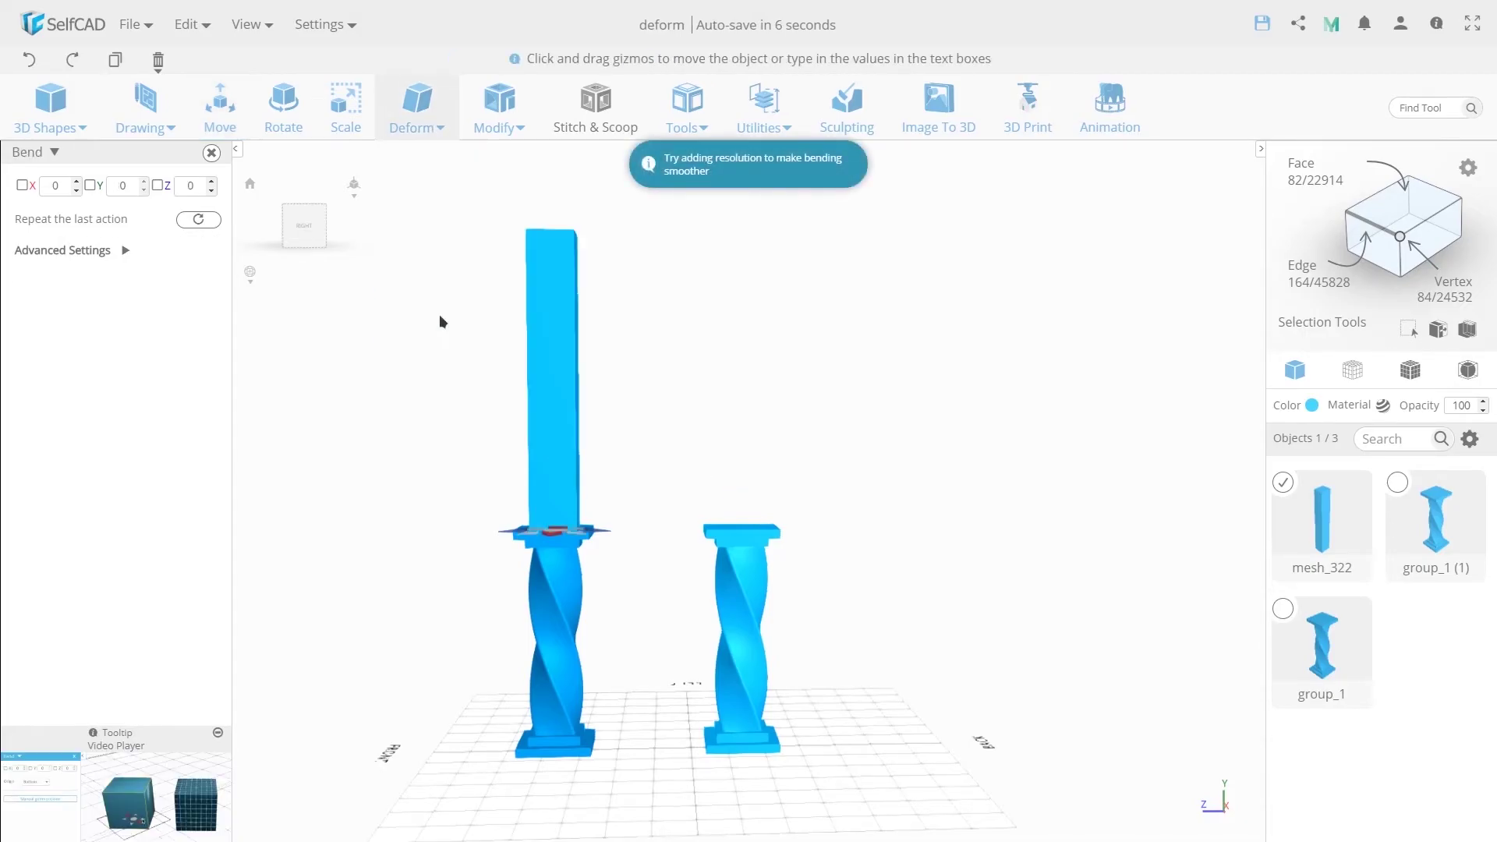
right_click_drag(483, 462, 511, 550)
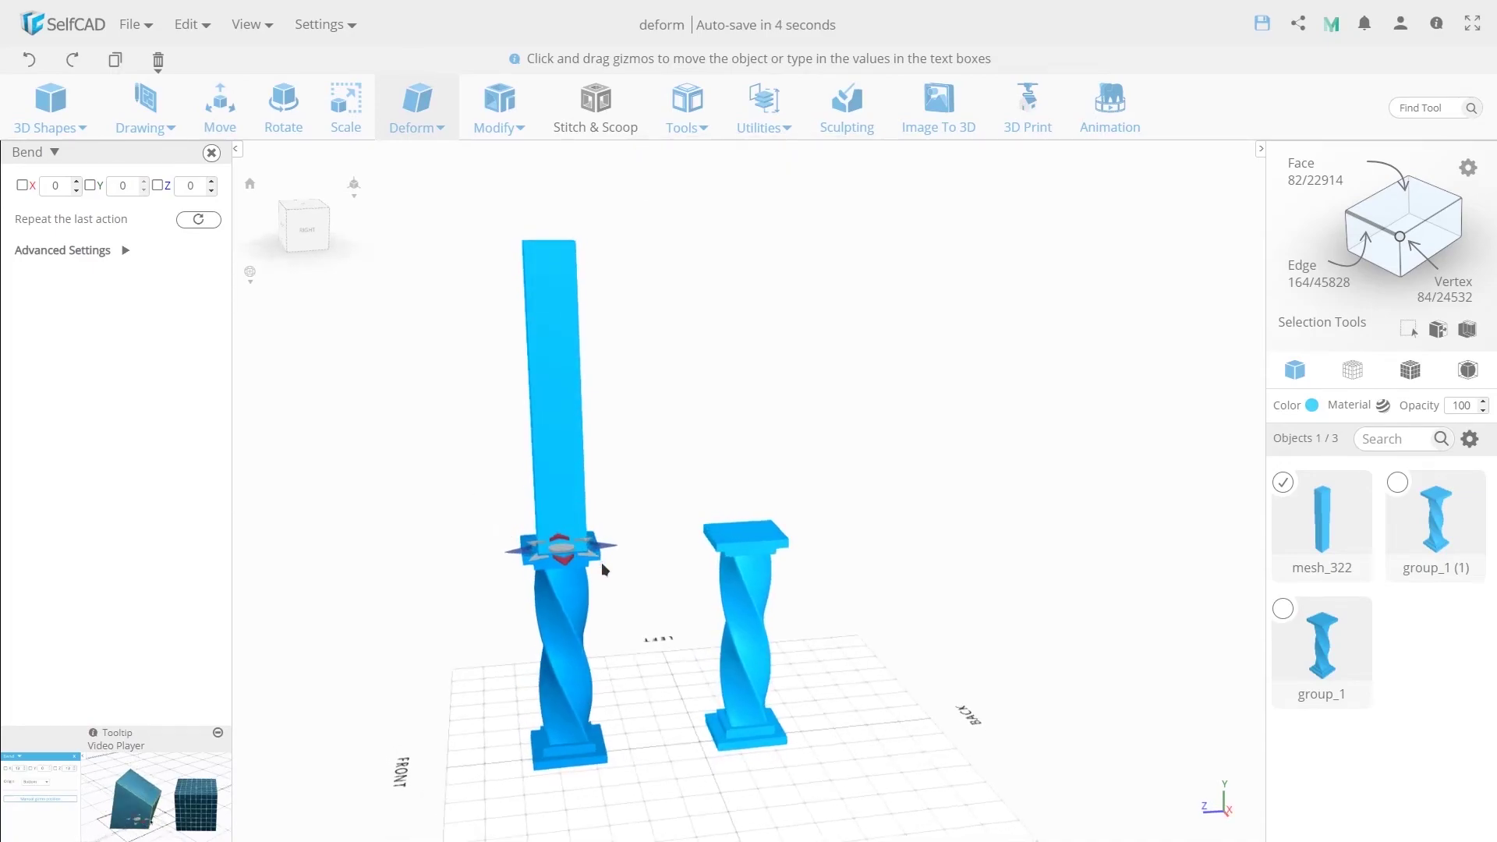
left_click_drag(603, 550, 730, 566)
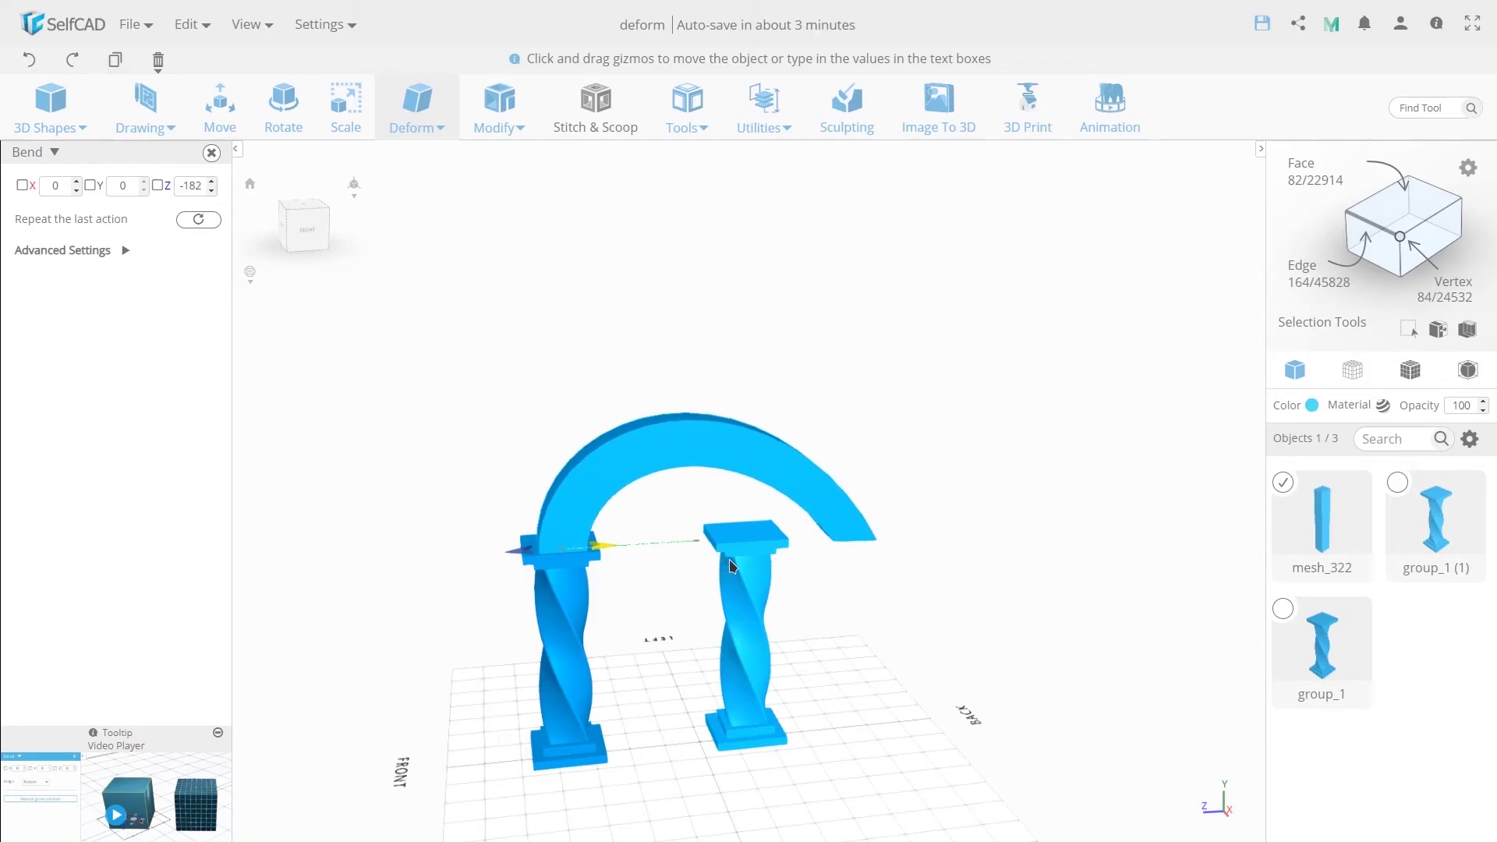
right_click_drag(909, 615, 301, 273)
left_click(28, 60)
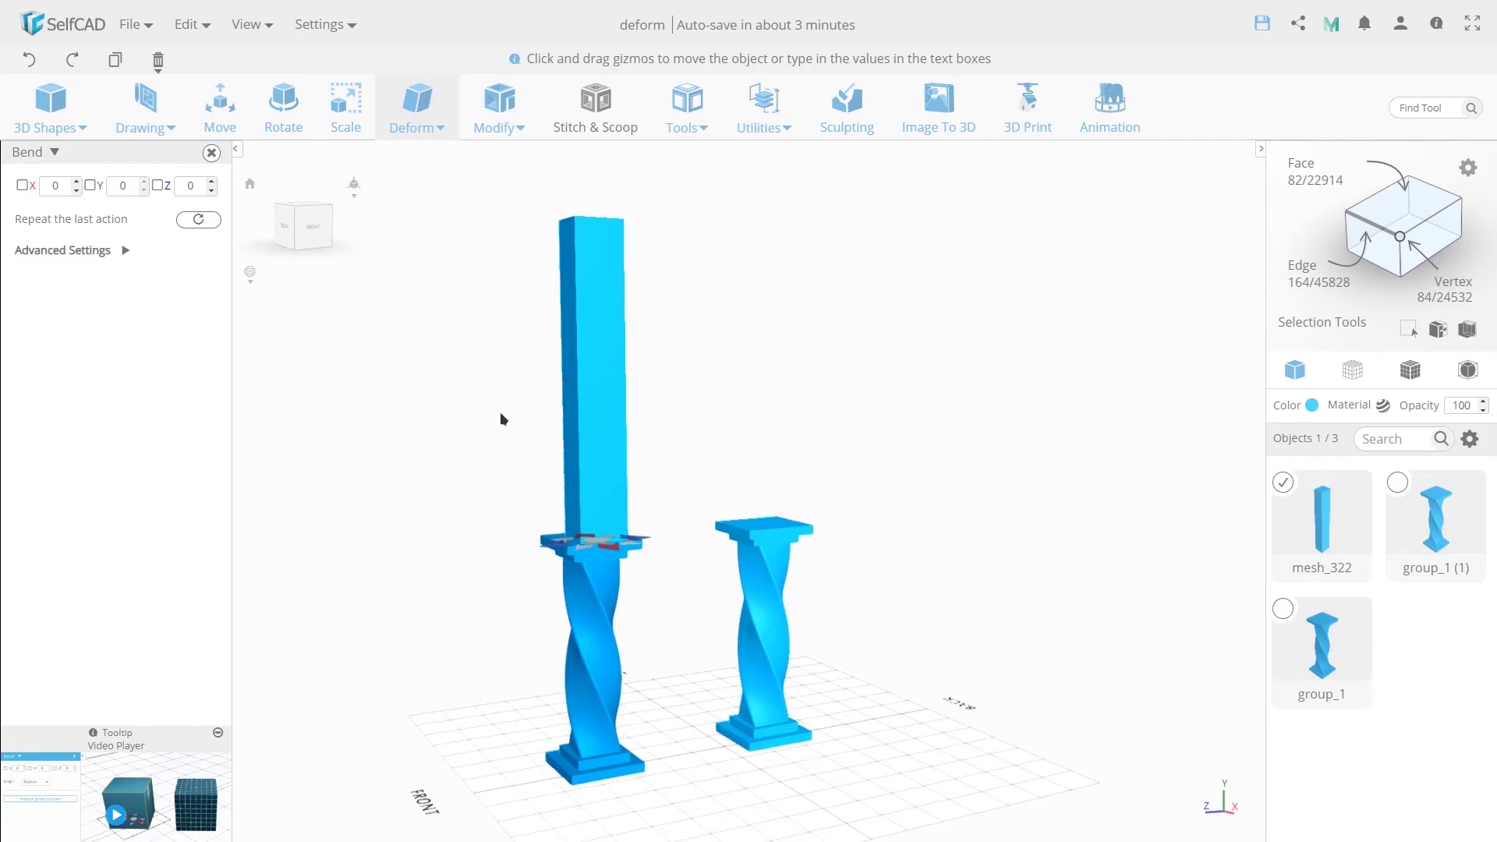
- Enable Dynamic Origin for the Bend tool and bend the tall block into a half ring opening towards the BACK side
left_click(110, 251)
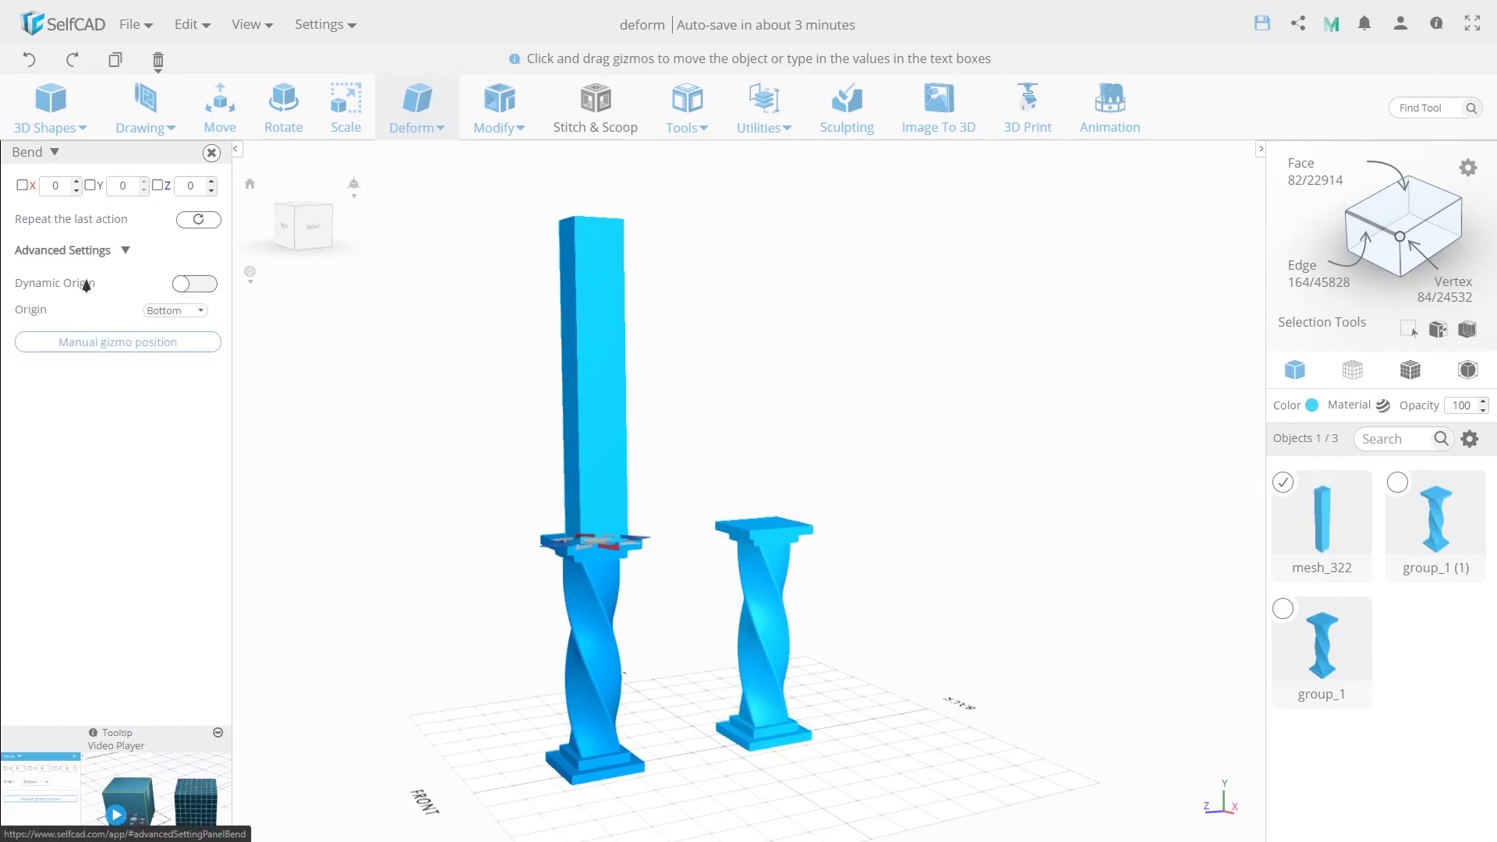
left_click(184, 288)
right_click_drag(688, 452, 667, 489)
left_click(68, 249)
left_click_drag(610, 410, 745, 418)
right_click_drag(746, 418, 430, 400)
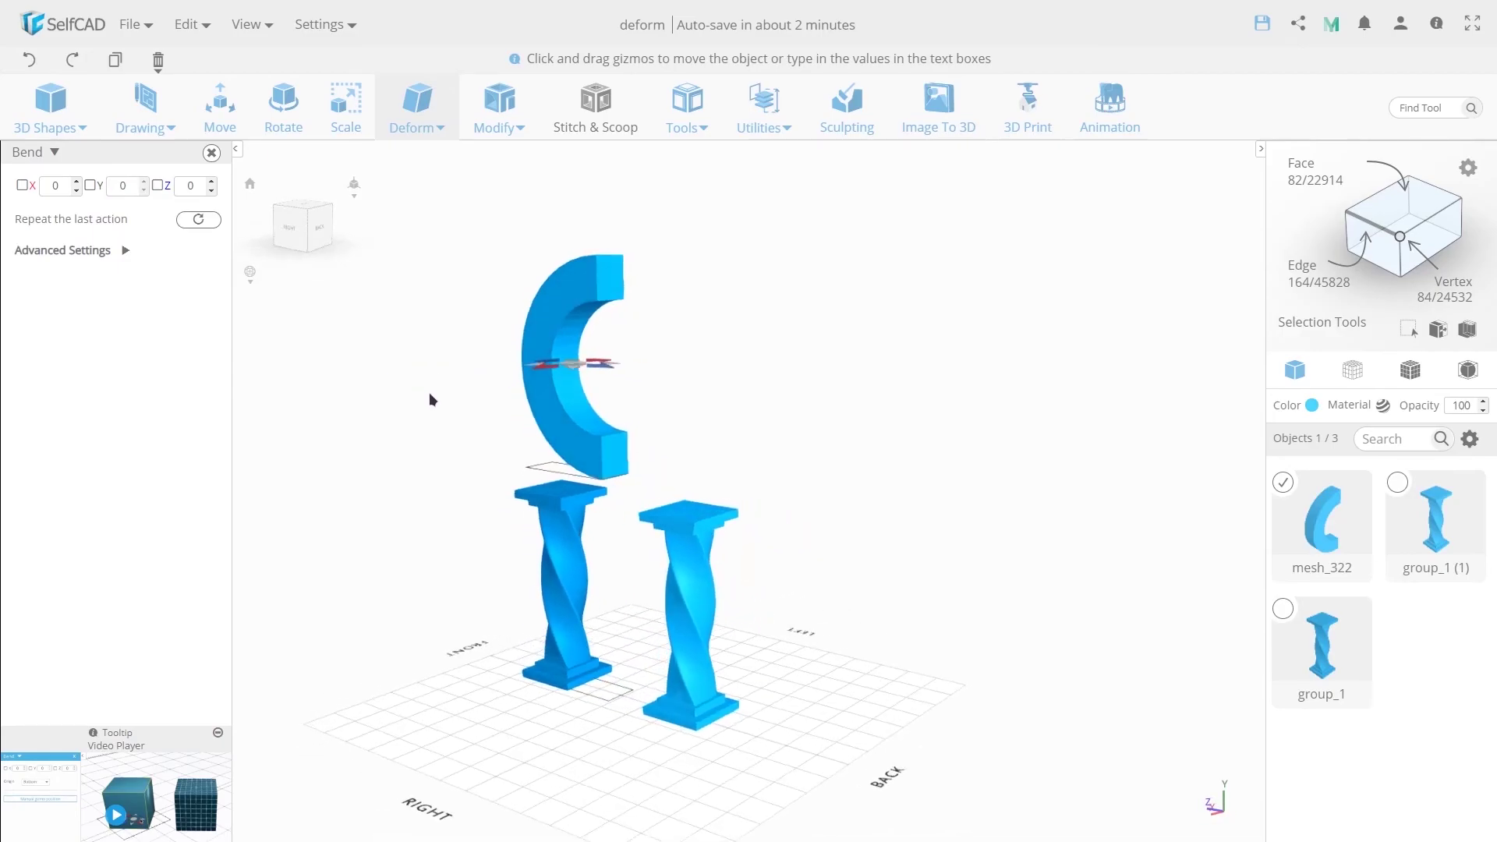
left_click(212, 155)
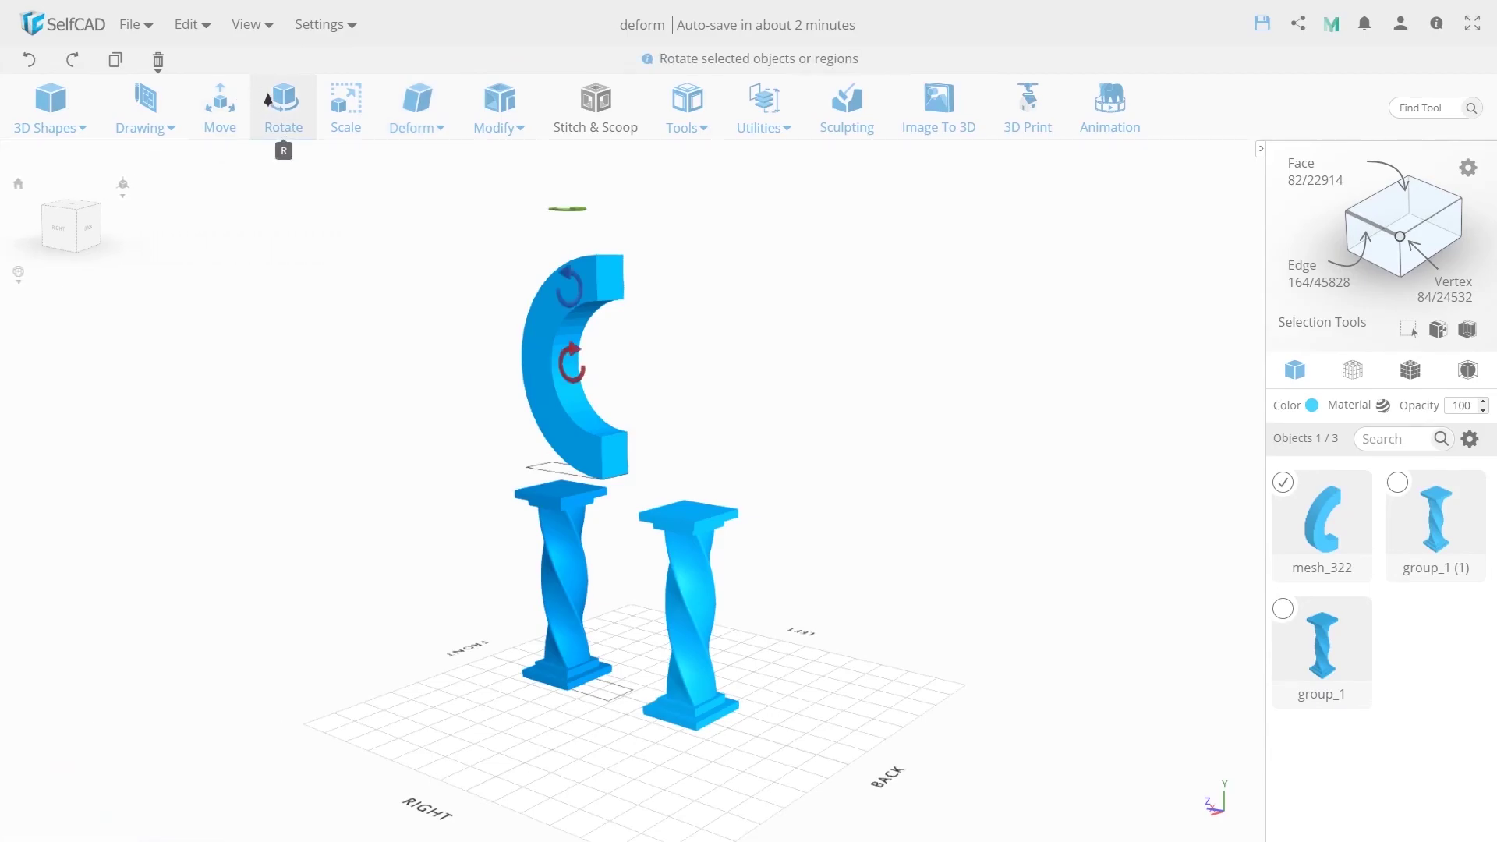
- Rotate the half ring about the X axis into an upright arch with both ends facing down
left_click(273, 100)
right_click_drag(451, 451, 647, 439)
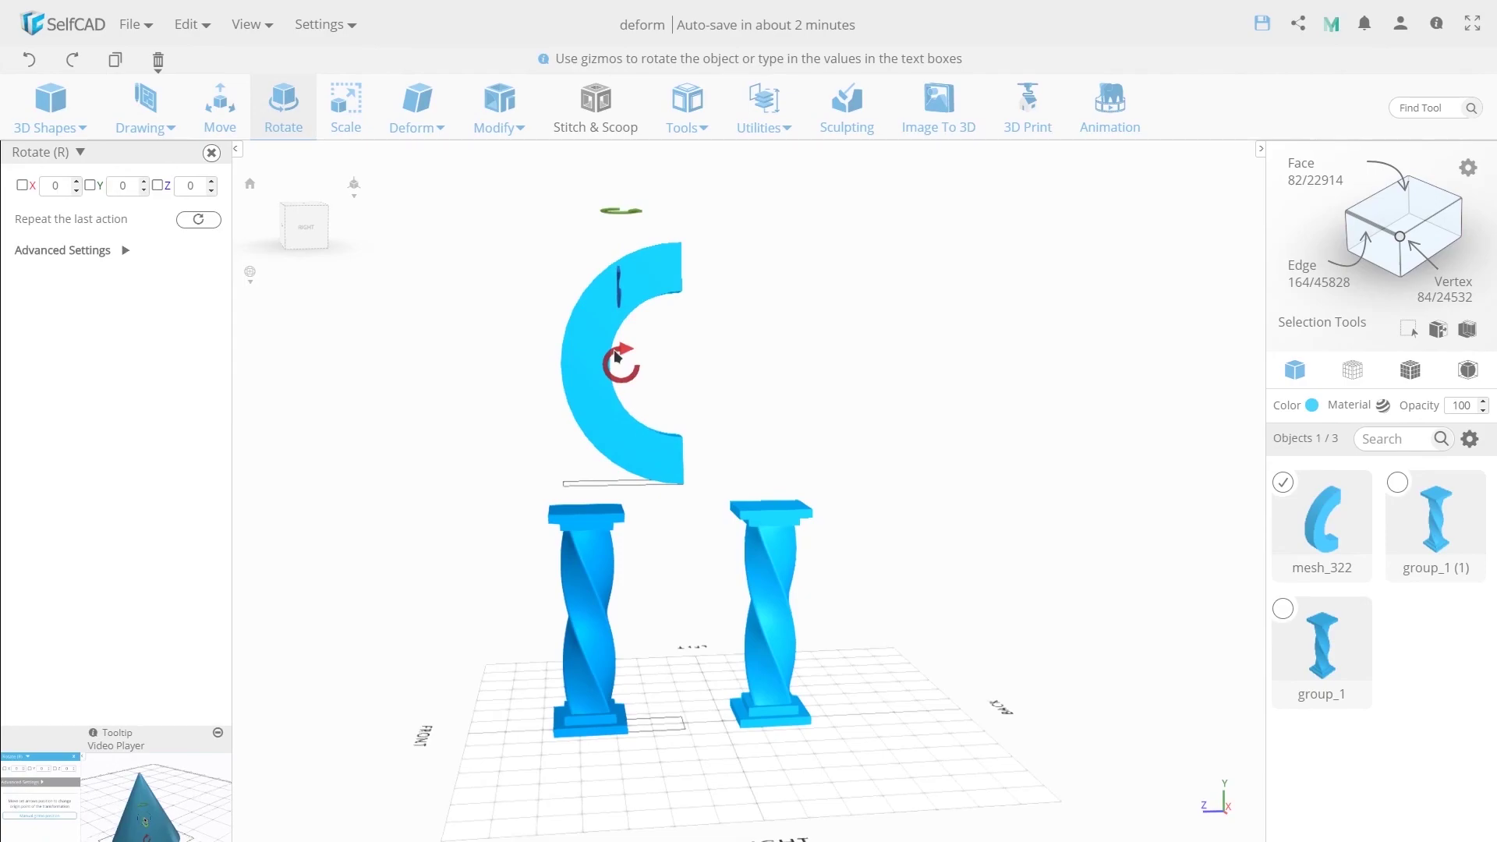
left_click_drag(621, 365, 613, 239)
- Move the arch onto the tops of both twisted columns, to about Y 301.6 and Z 60.1
left_click(231, 114)
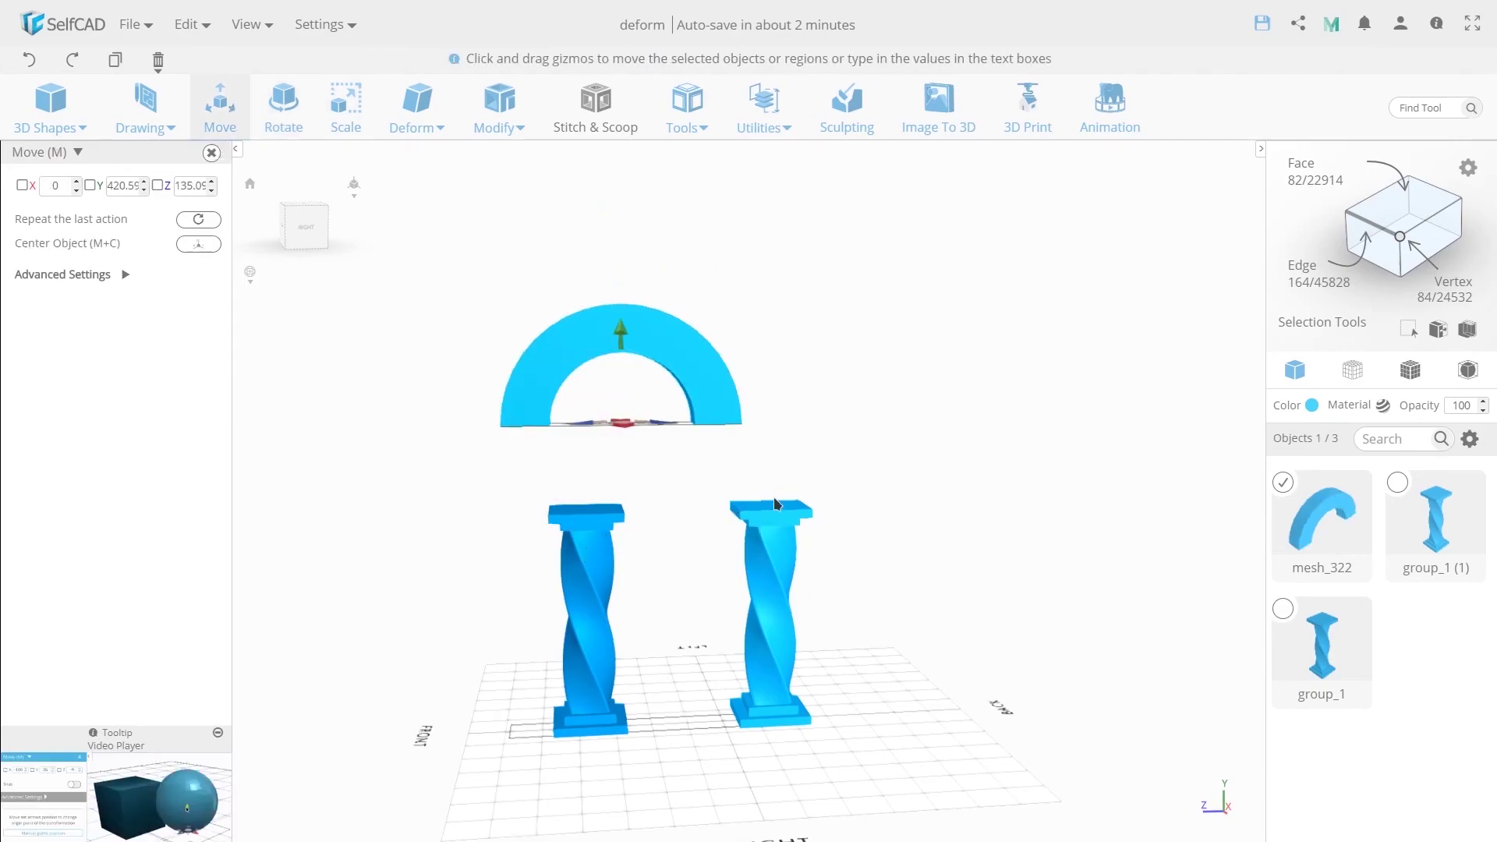
left_click_drag(620, 321, 641, 423)
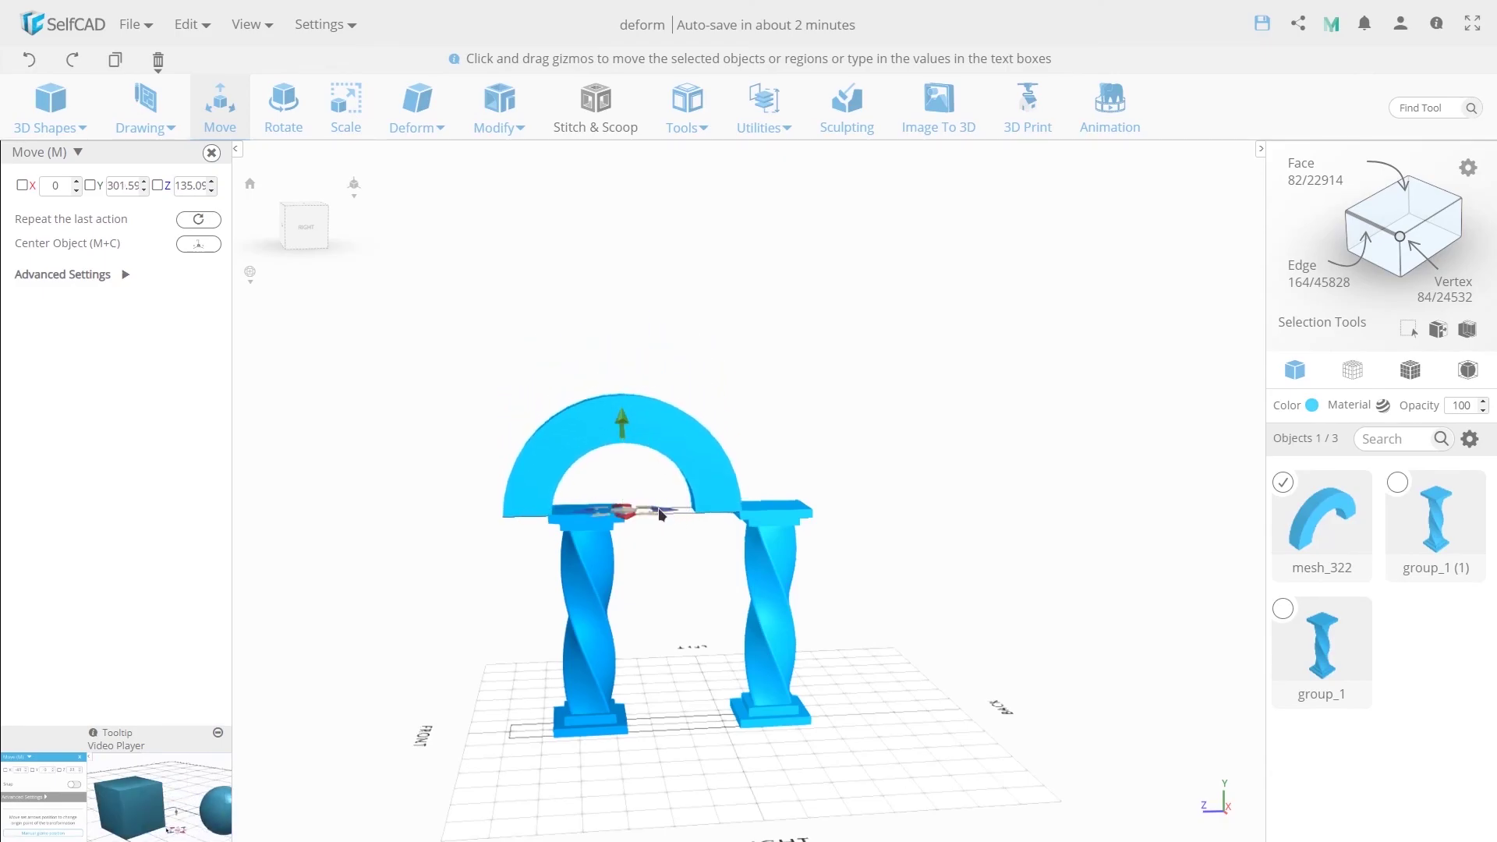
left_click_drag(661, 512, 710, 531)
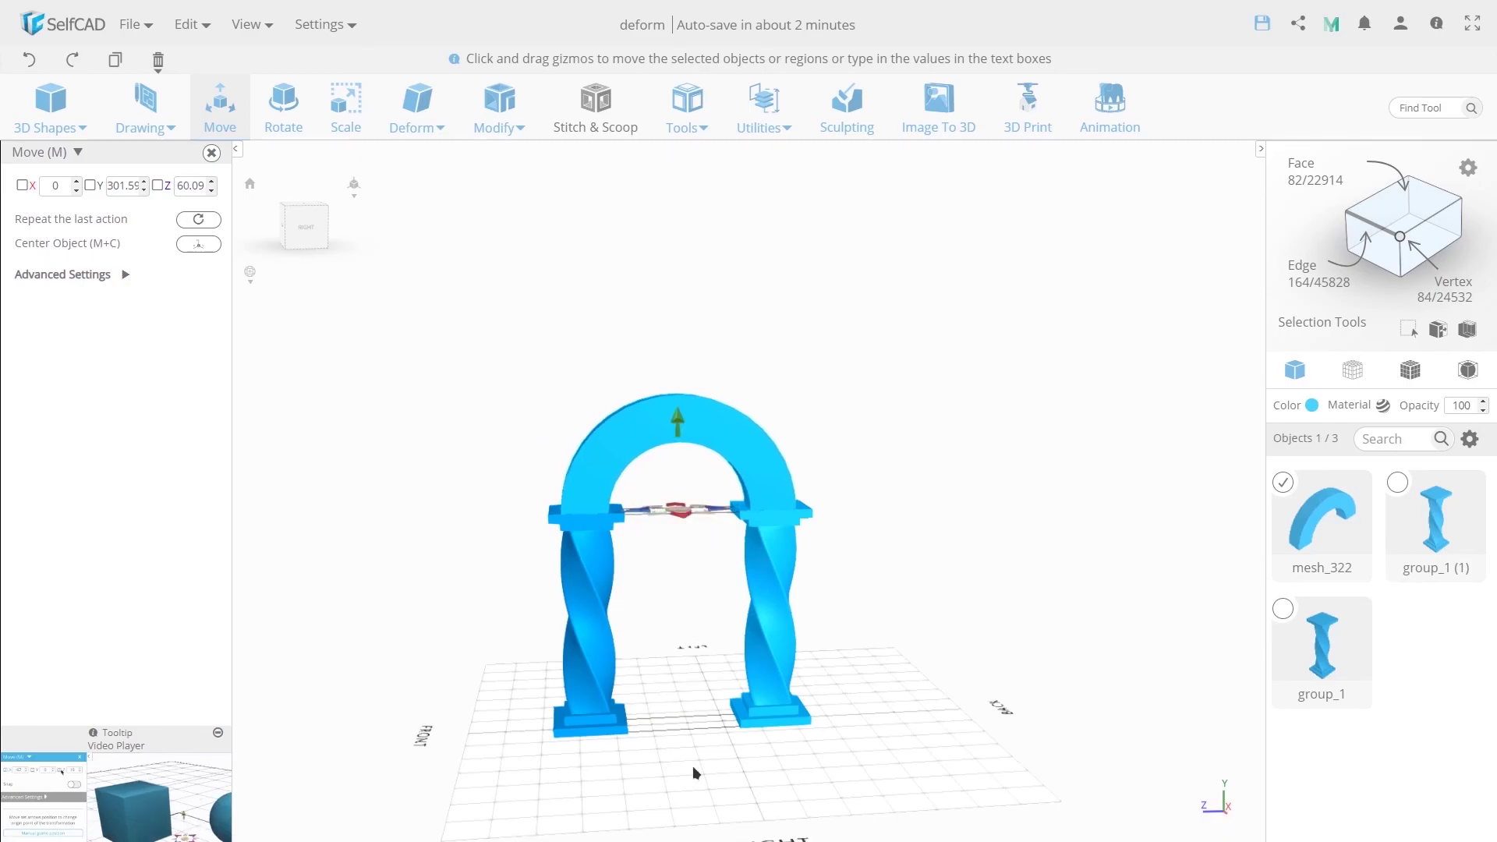